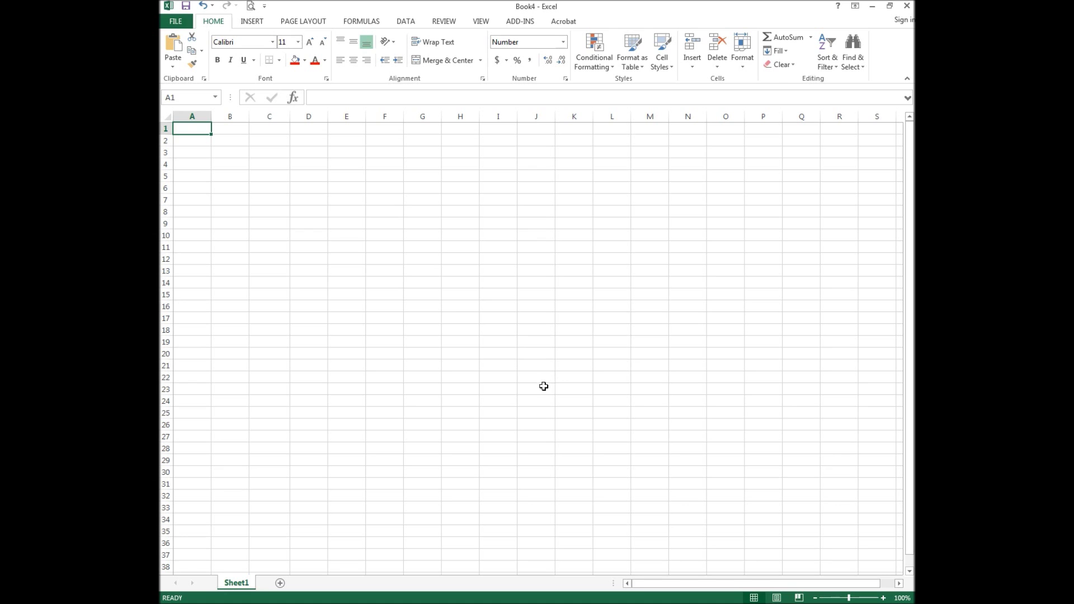
- Enter the heading FV in cell A1 of the blank sheet
{"action": "scroll", "coordinate": [541, 397], "scroll_direction": "up", "scroll_amount": 3}
{"action": "scroll", "coordinate": [540, 395], "scroll_direction": "up", "scroll_amount": 4}
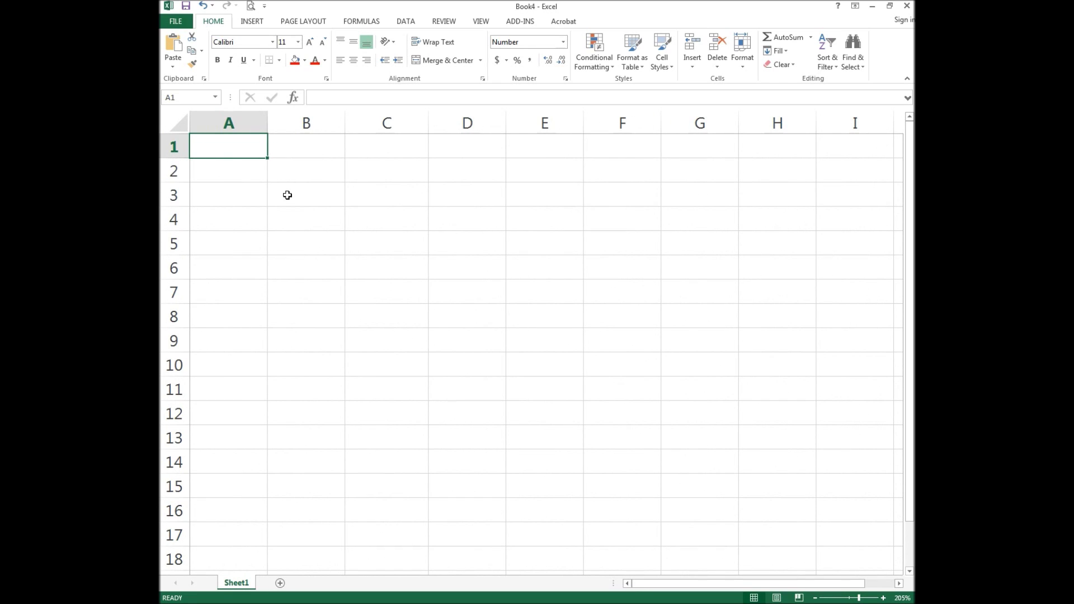
{"action": "type", "text": "FV"}
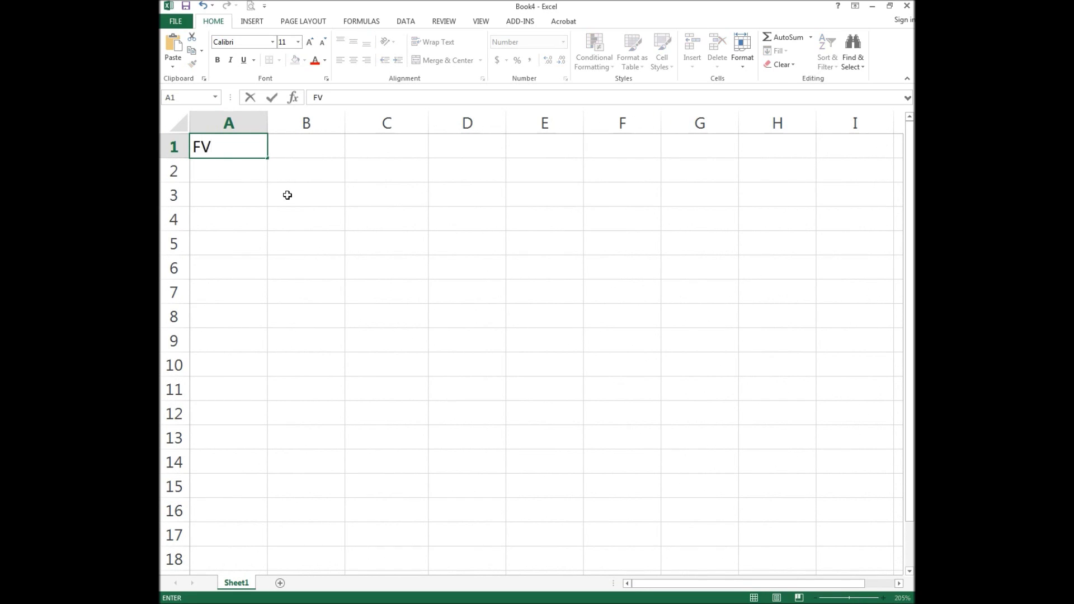
{"action": "key", "text": "Return"}
- Enter the input labels Rate, Term, PMT and PV in cells A3 to A6
{"action": "key", "text": "Return"}
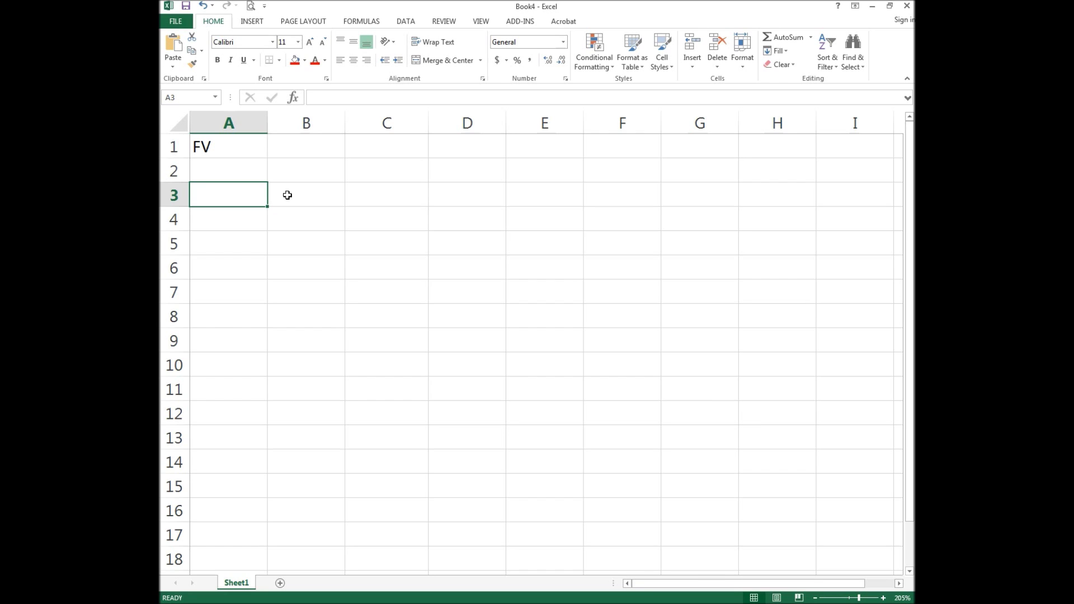
{"action": "type", "text": "Rate"}
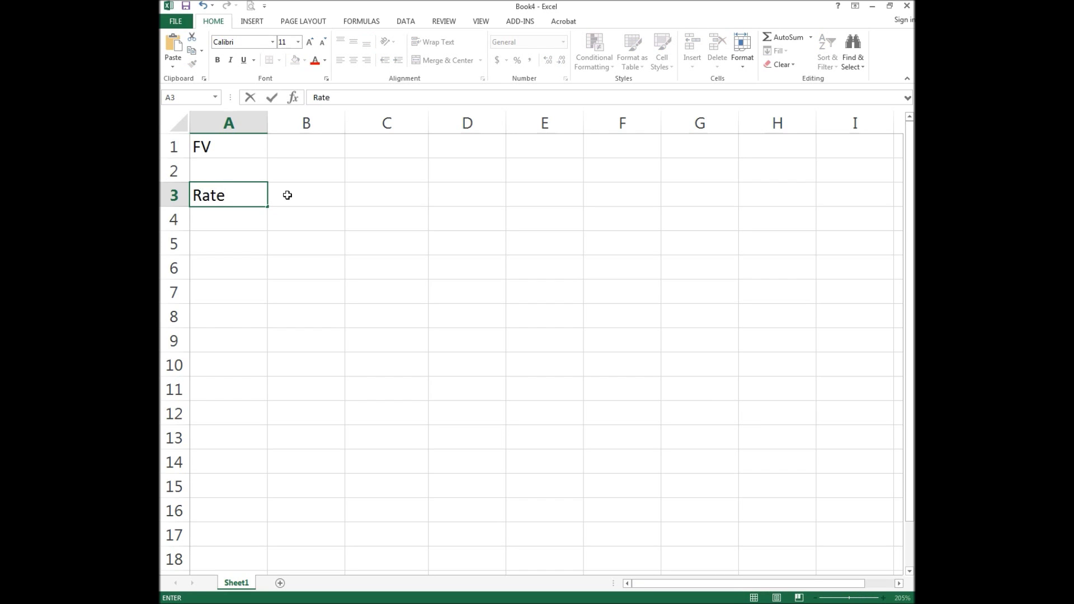
{"action": "key", "text": "Return"}
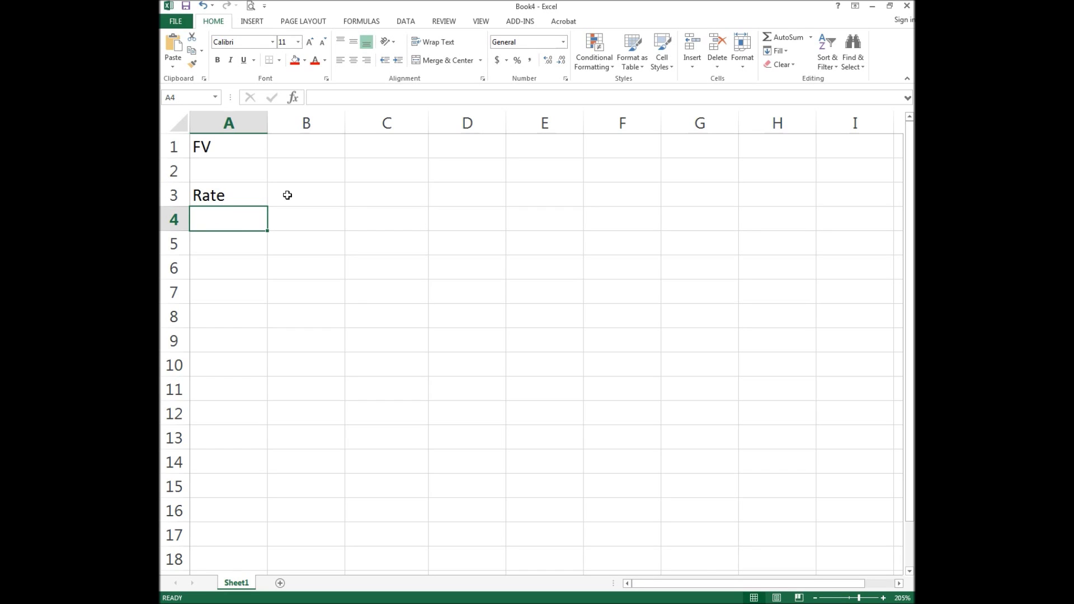
{"action": "type", "text": "Term"}
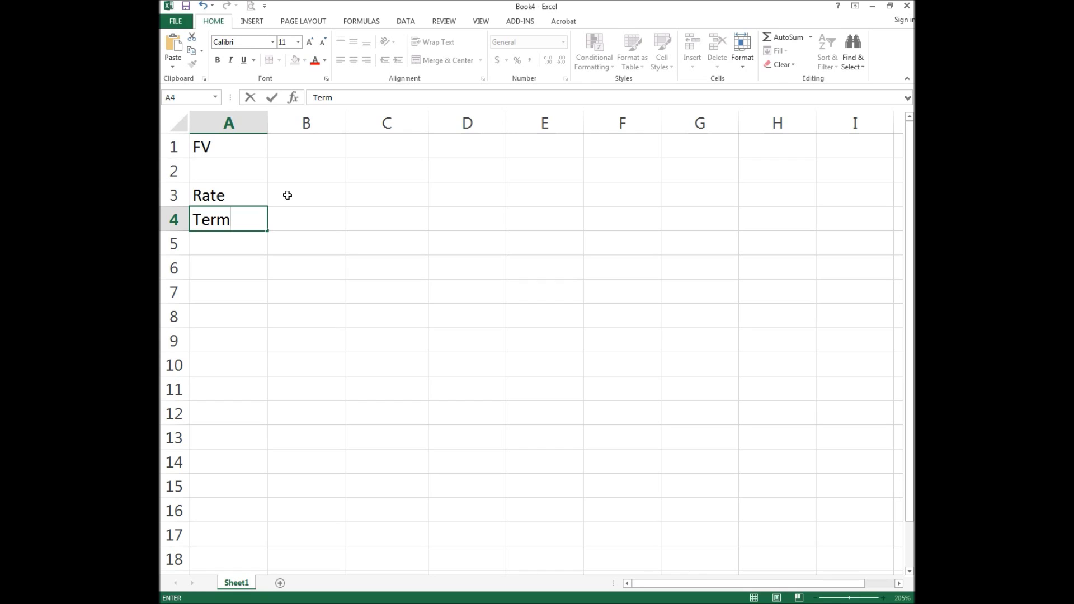
{"action": "key", "text": "Return"}
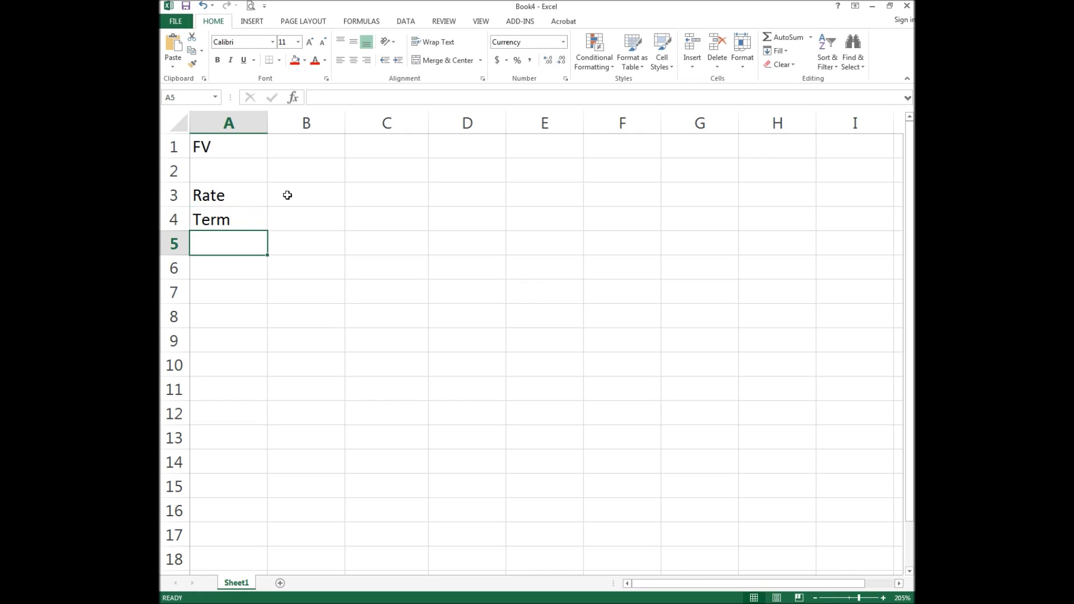
{"action": "type", "text": "PMT"}
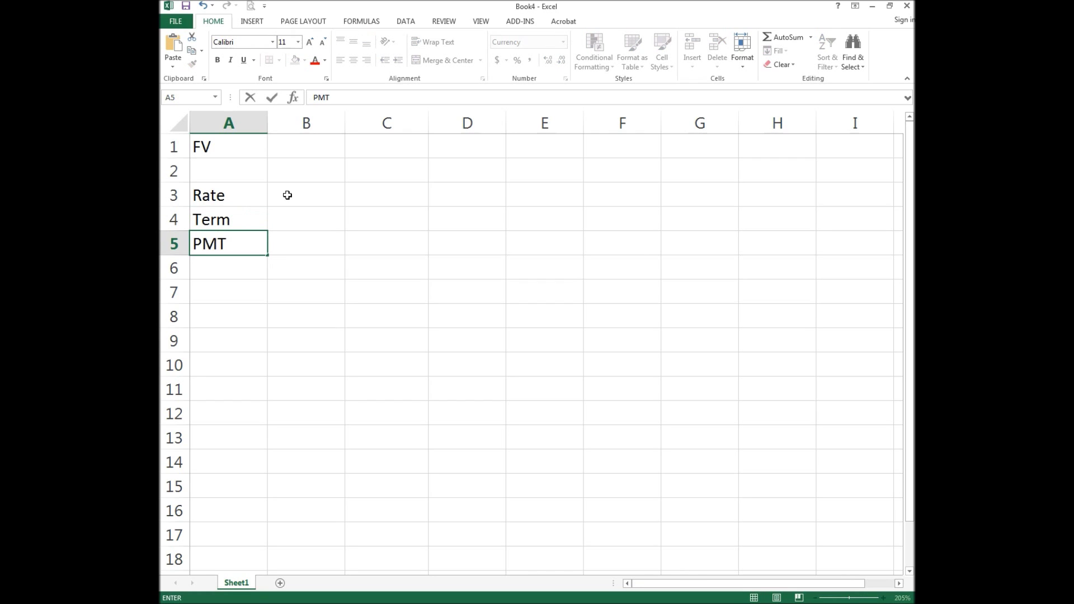
{"action": "key", "text": "Return"}
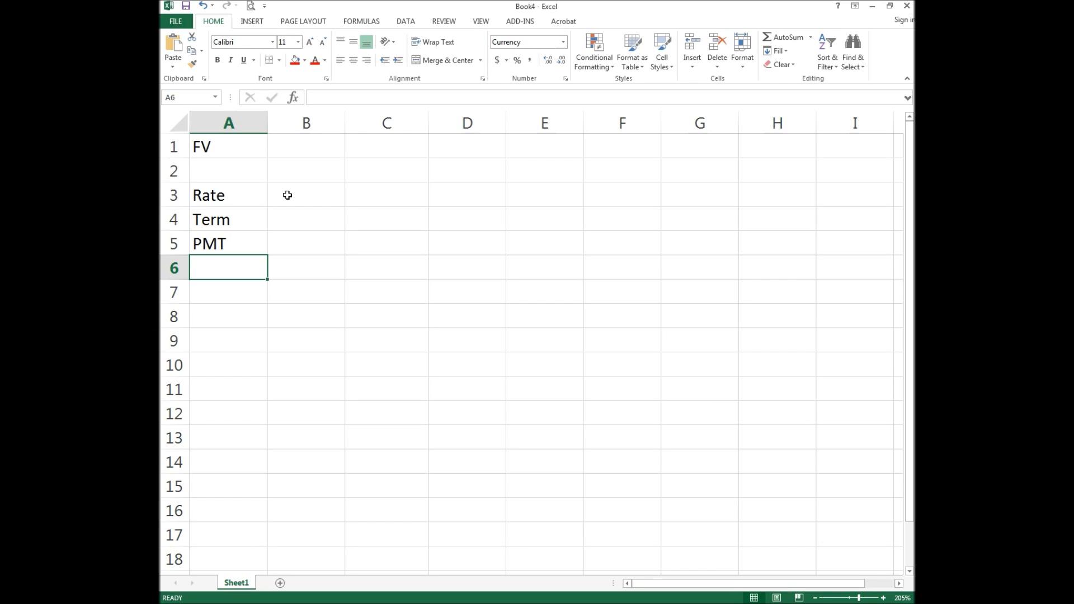
{"action": "type", "text": "PV"}
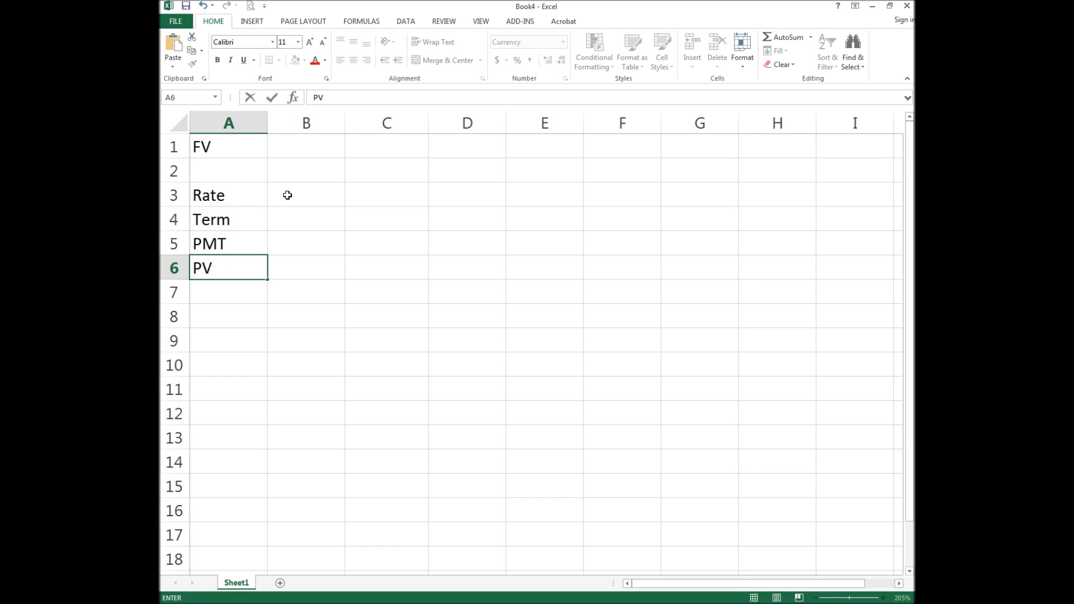
{"action": "key", "text": "Return"}
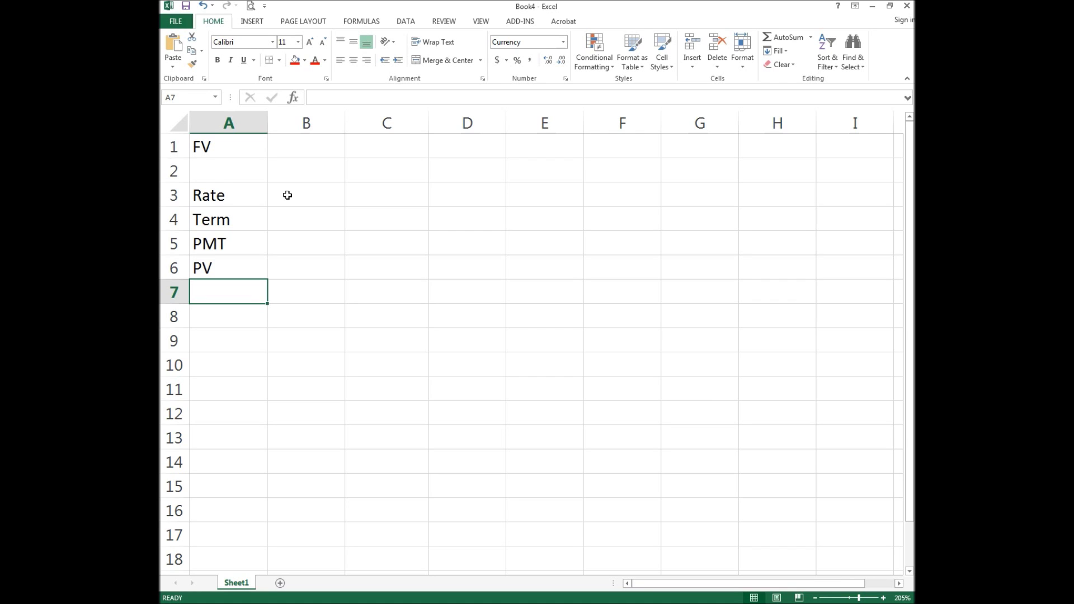
- Enter the label FutureValue in cell A8 and autofit column A to its contents
{"action": "key", "text": "Down"}
{"action": "type", "text": "Fu"}
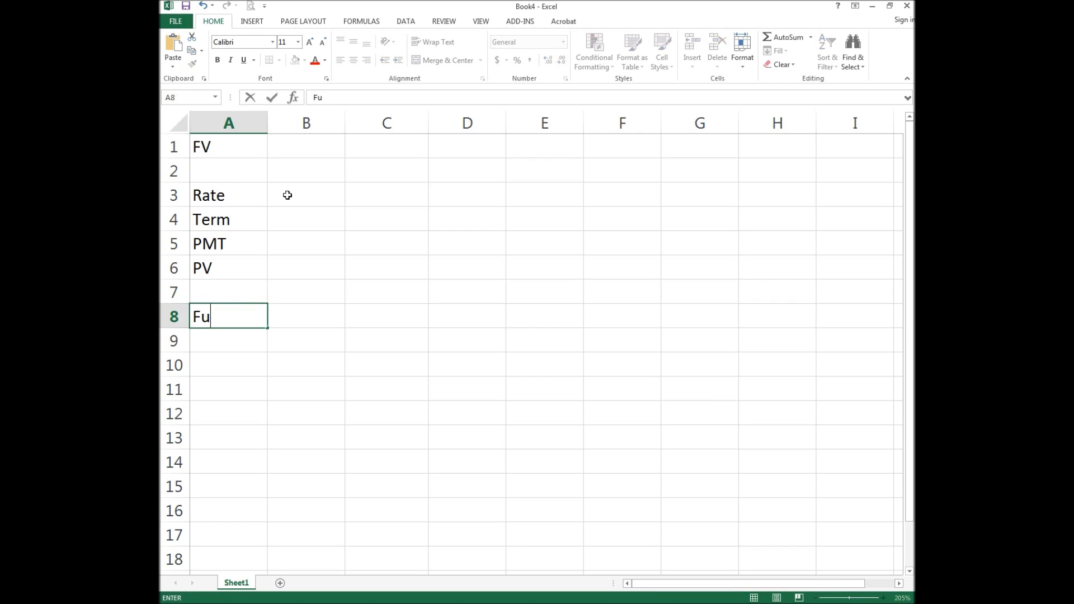
{"action": "type", "text": "tureValue"}
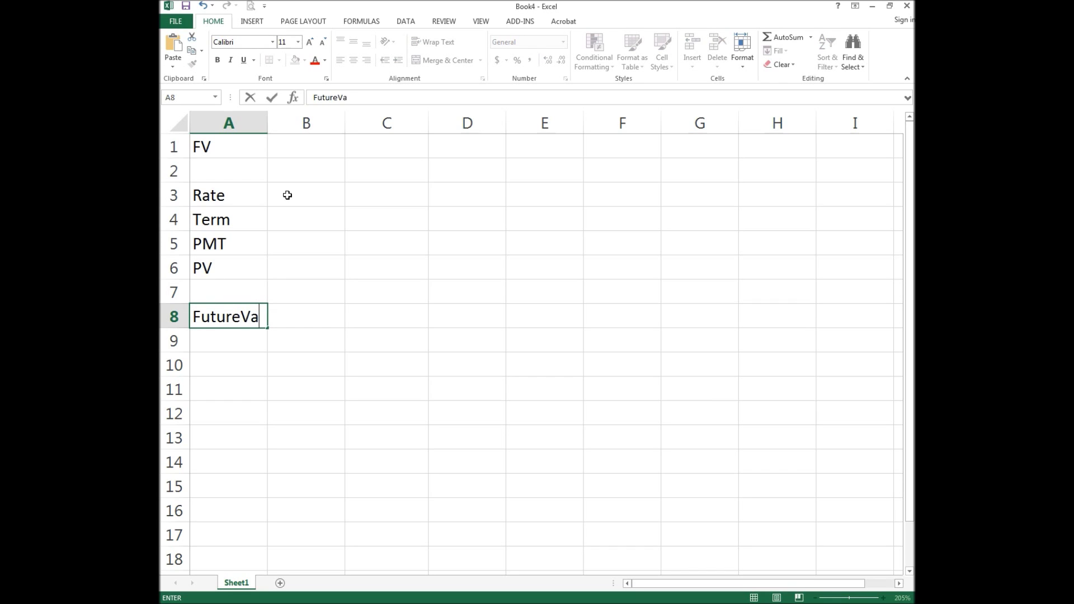
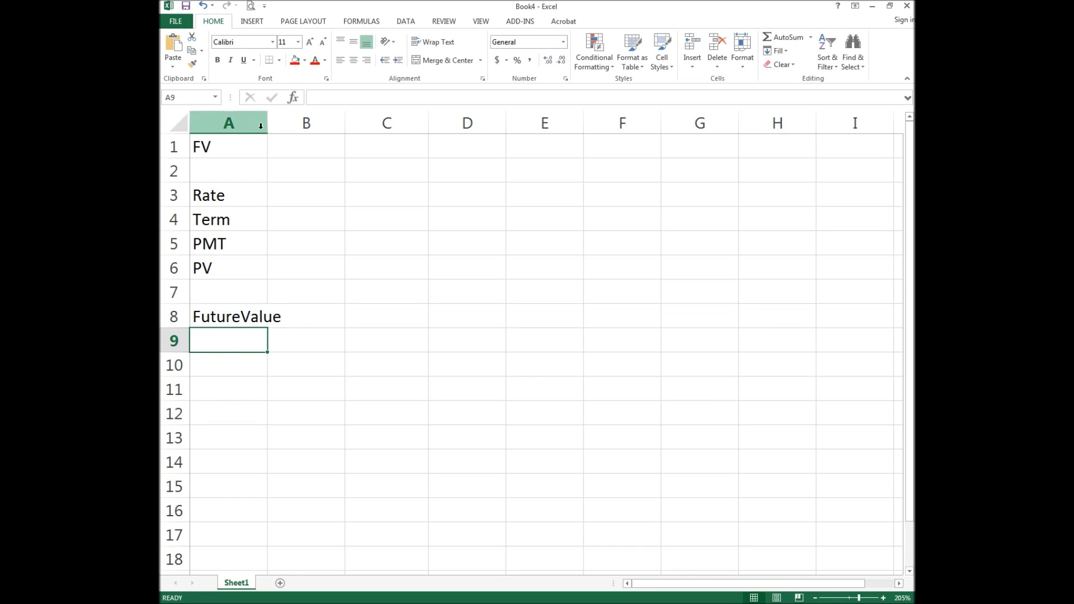
{"action": "double_click", "coordinate": [268, 123]}
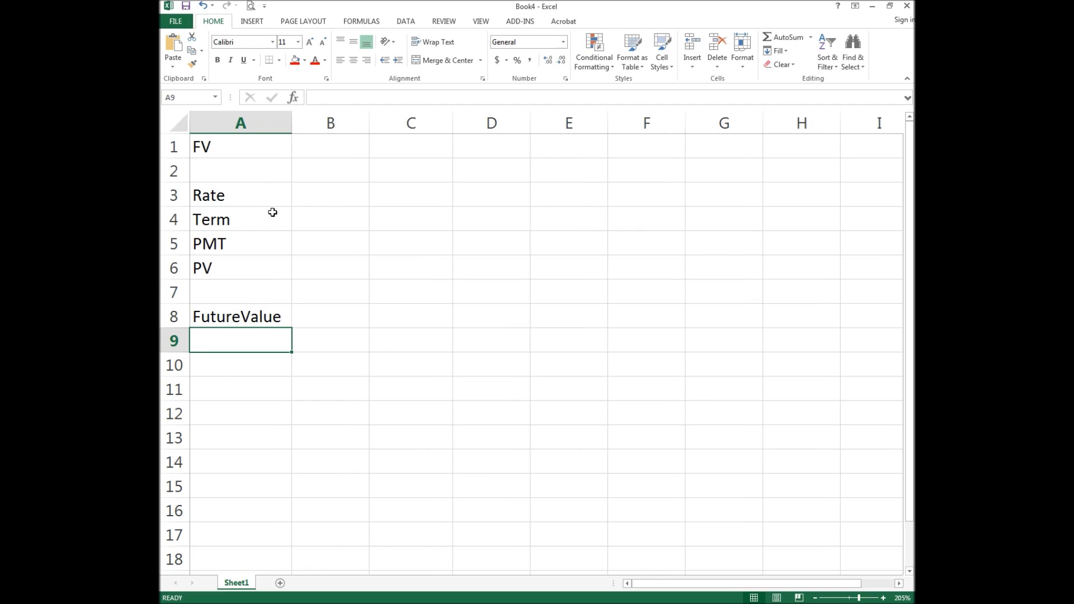
- Fill in the inputs in B3 to B6: Rate 6%, Term 30, PMT 5000 and PV 10000
{"action": "left_click", "coordinate": [341, 202]}
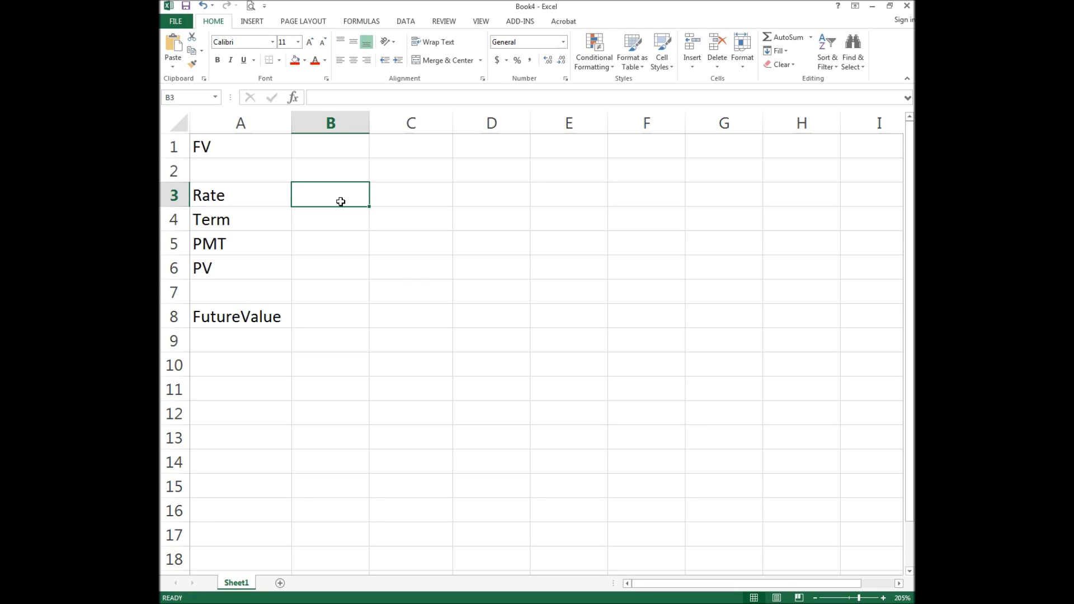
{"action": "type", "text": "6%"}
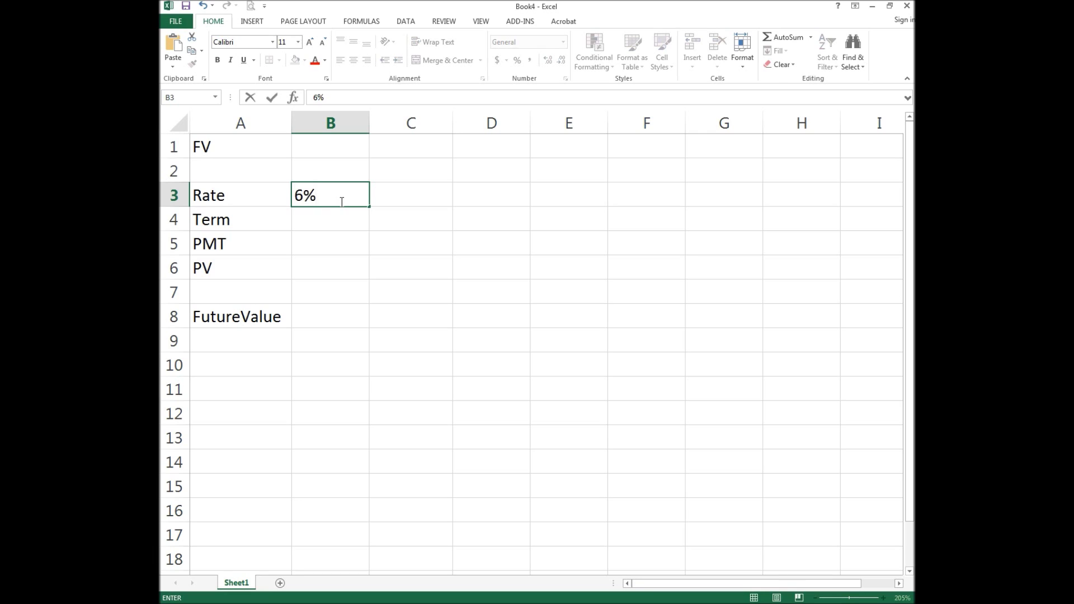
{"action": "key", "text": "Return"}
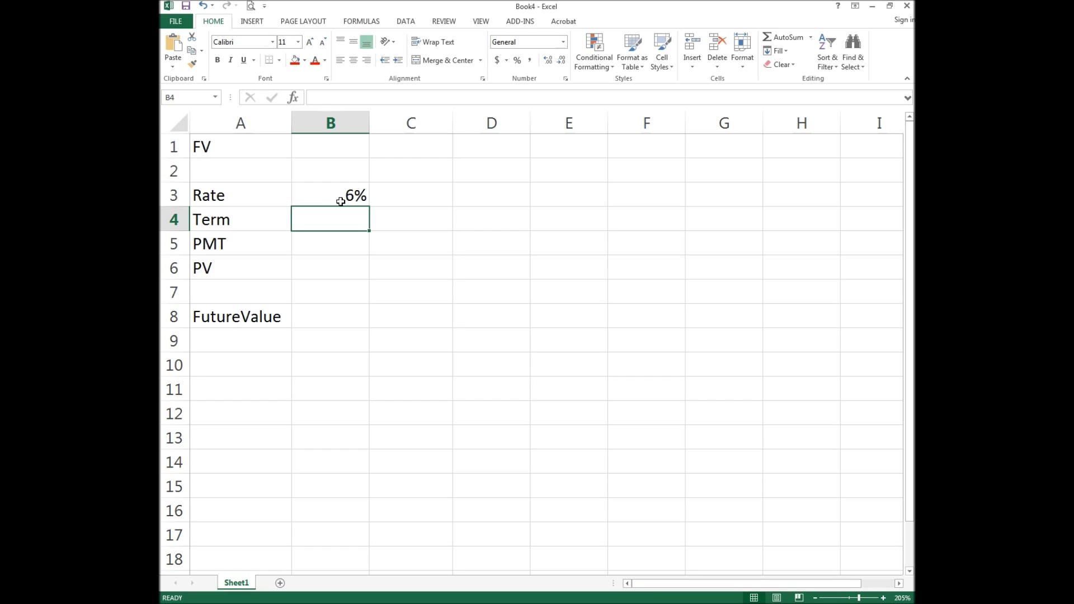
{"action": "type", "text": "30"}
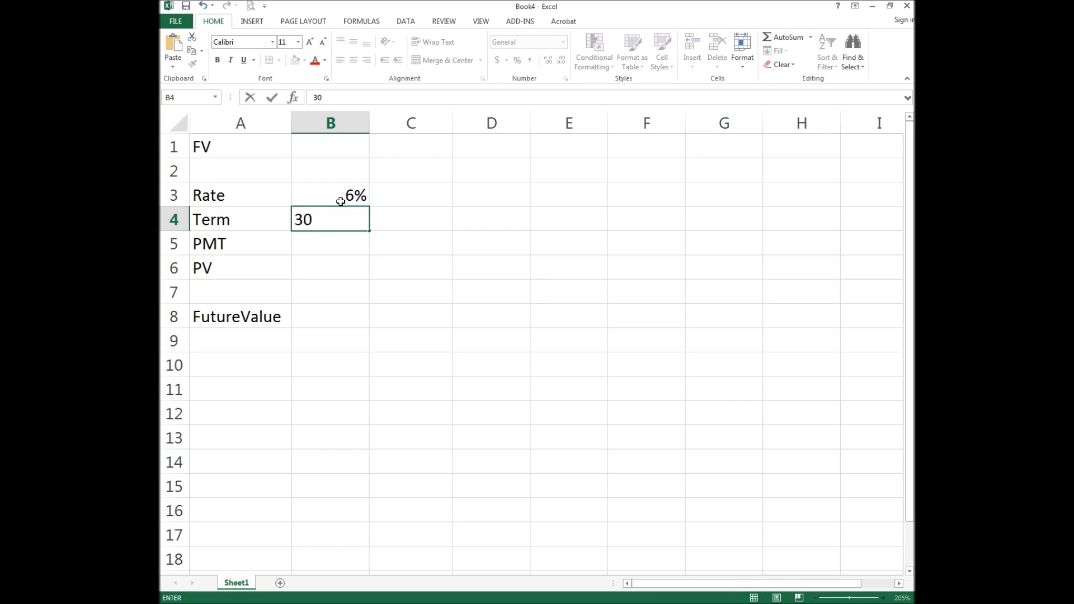
{"action": "key", "text": "Return"}
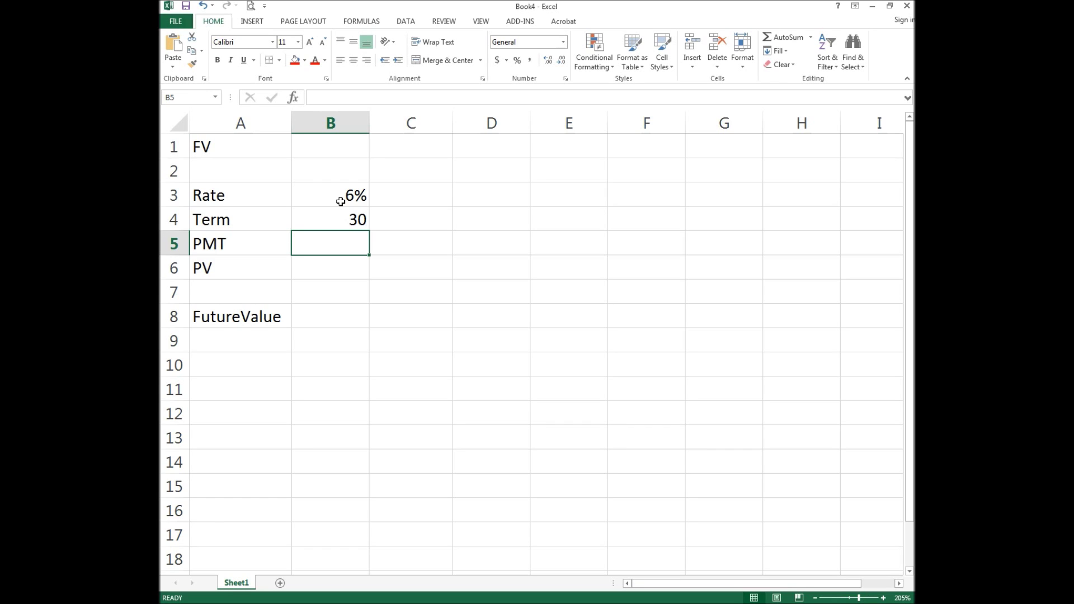
{"action": "type", "text": "5000"}
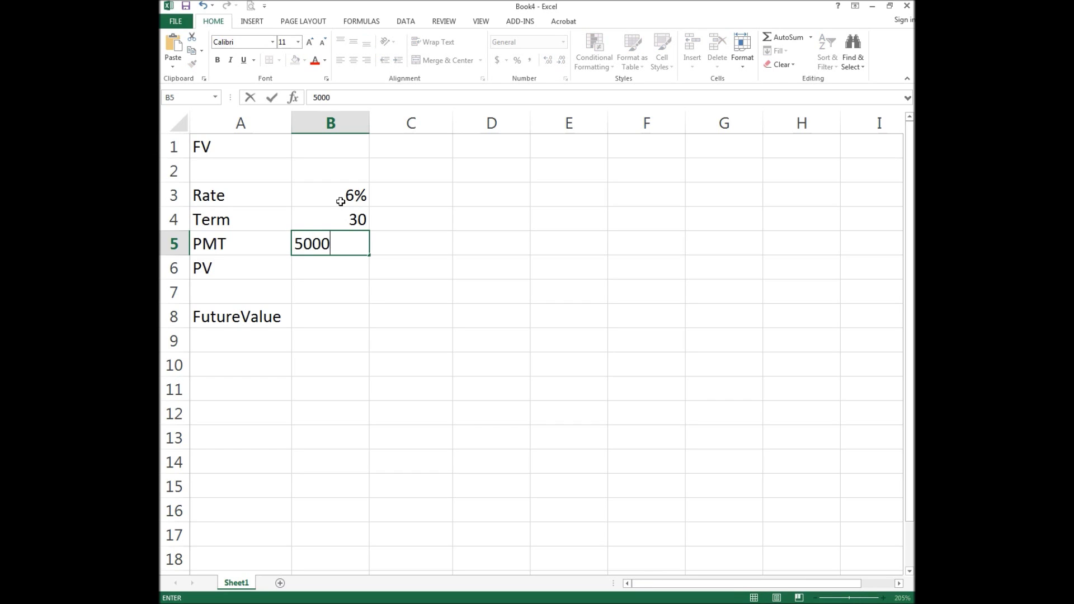
{"action": "key", "text": "Return"}
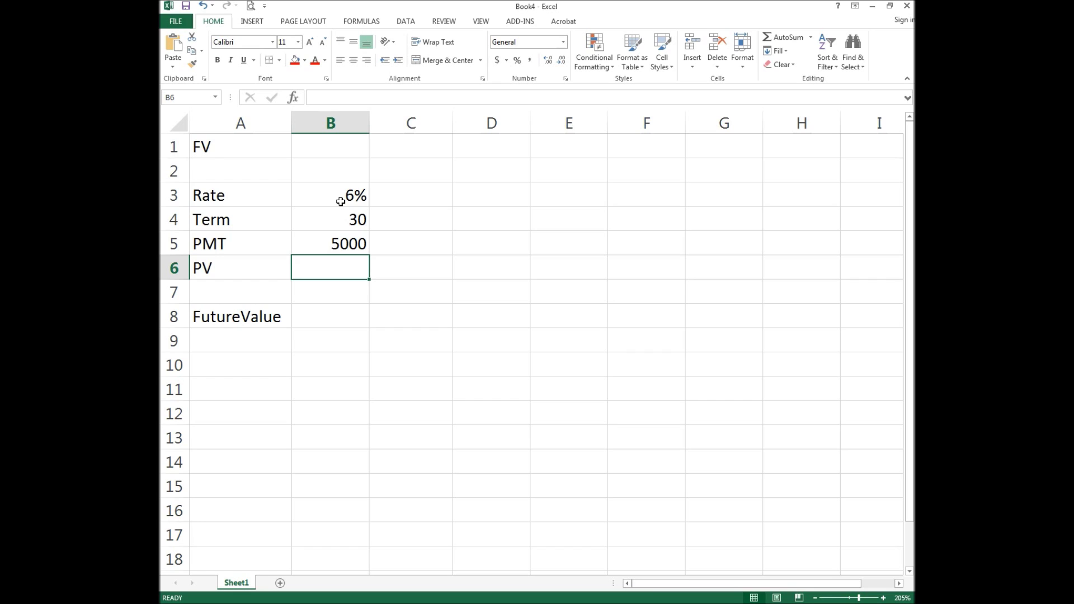
{"action": "type", "text": "10000"}
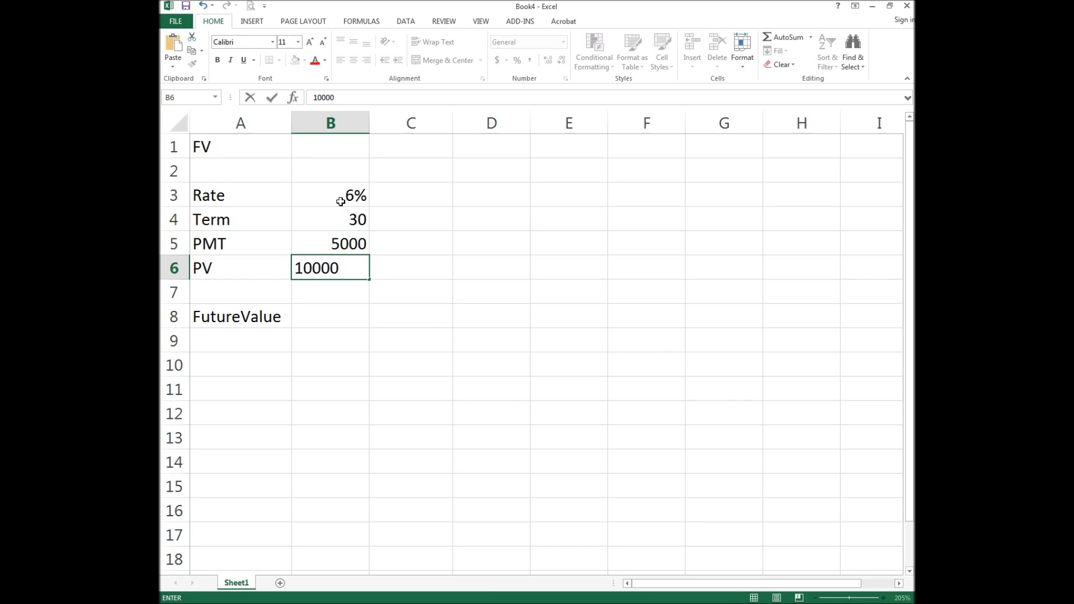
{"action": "key", "text": "Return"}
{"action": "key", "text": "Down"}
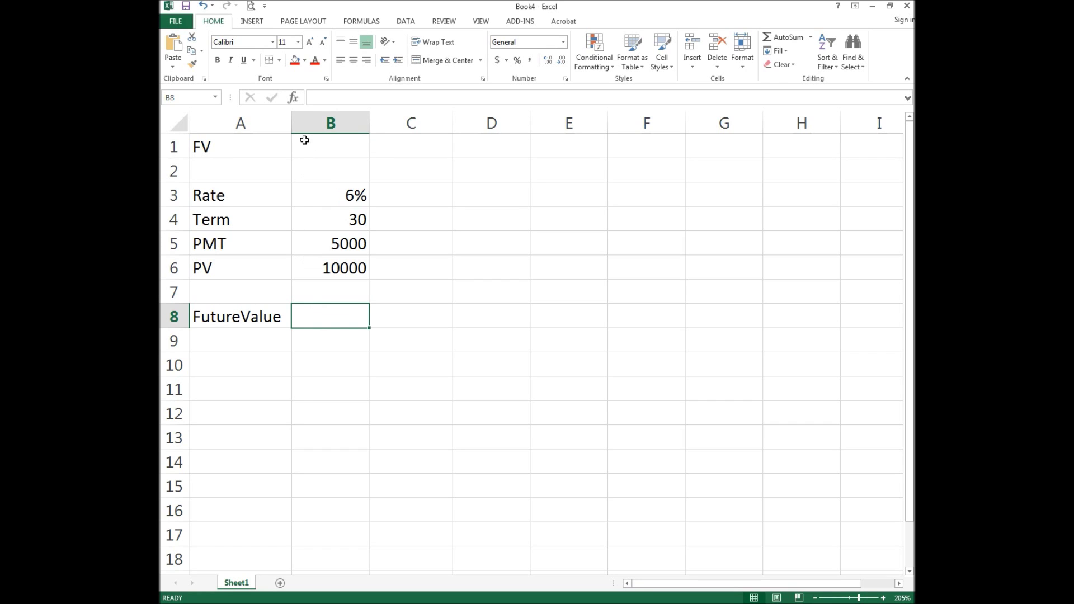
- Search for the FV function and insert it in cell B8 beside FutureValue
{"action": "left_click", "coordinate": [294, 99]}
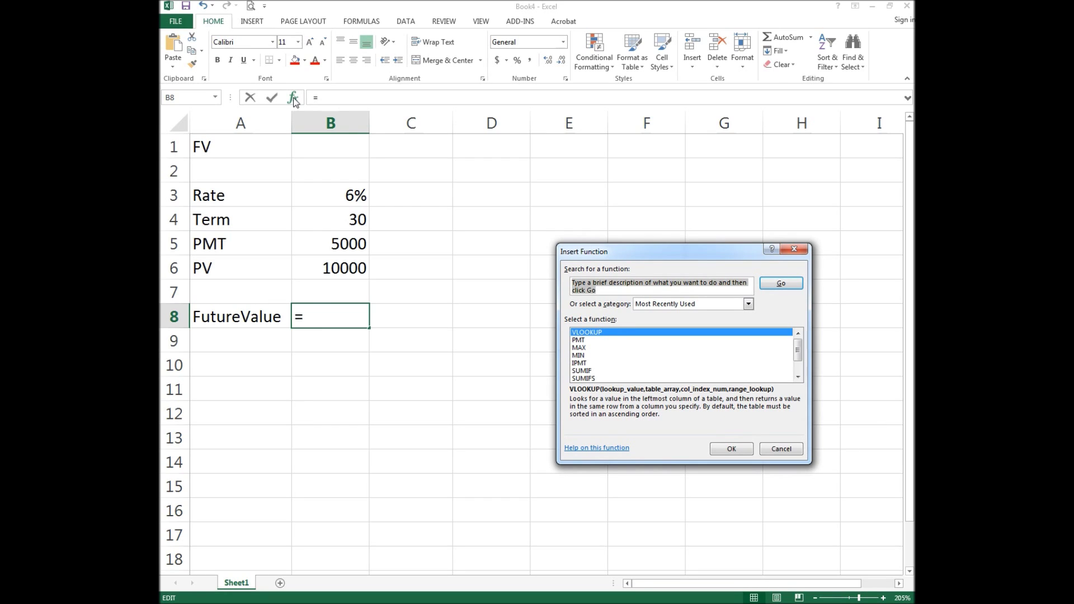
{"action": "type", "text": "FV"}
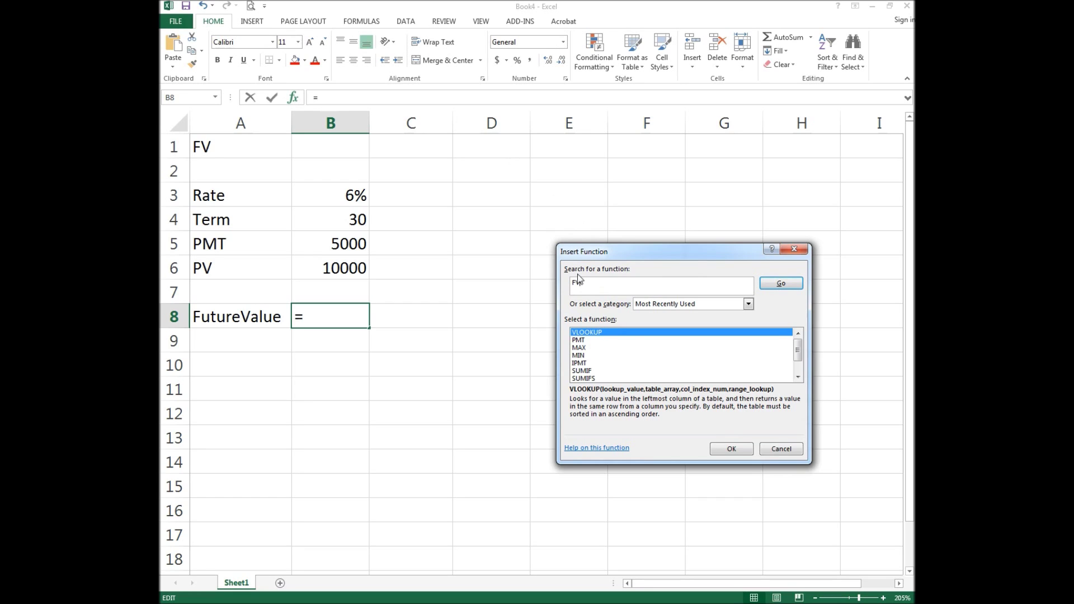
{"action": "left_click", "coordinate": [787, 284]}
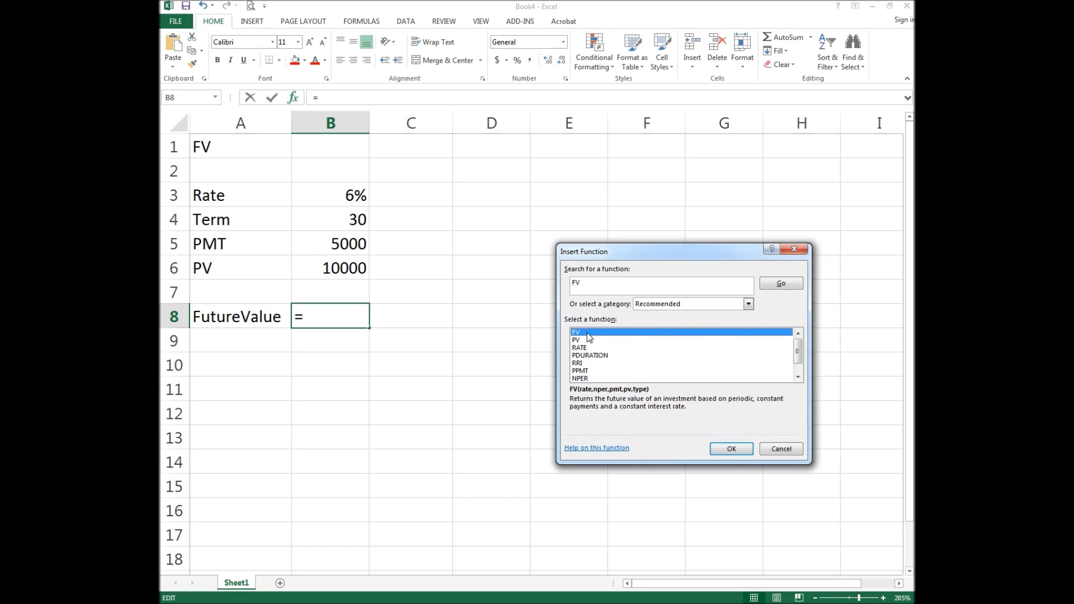
{"action": "left_click", "coordinate": [736, 451]}
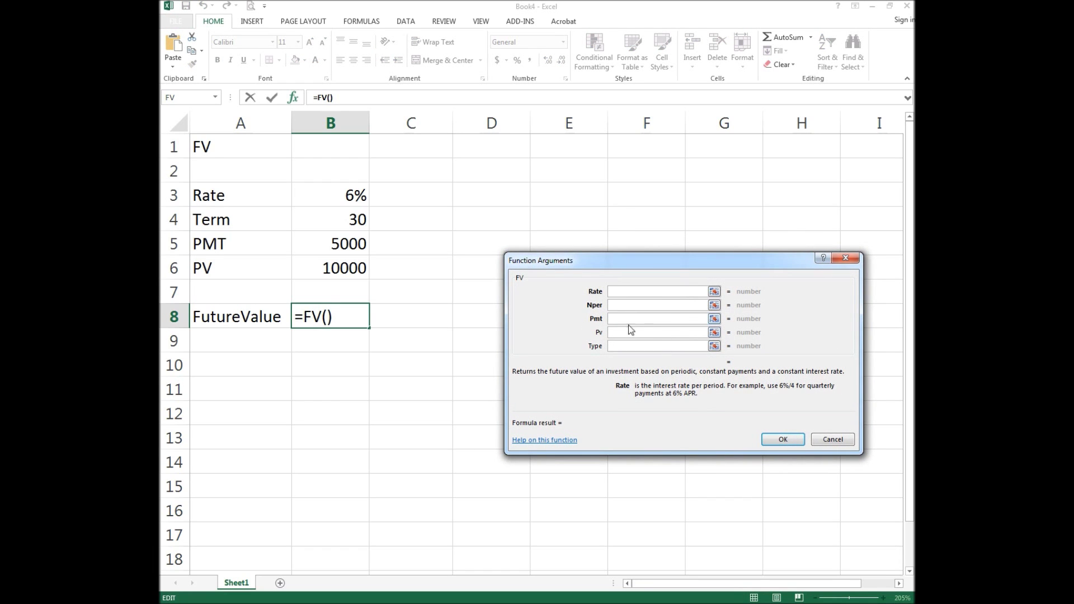
- Set the FV function's Rate argument to cell B3 and its Nper argument to cell B4
{"action": "left_click_drag", "start_coordinate": [599, 260], "coordinate": [486, 258]}
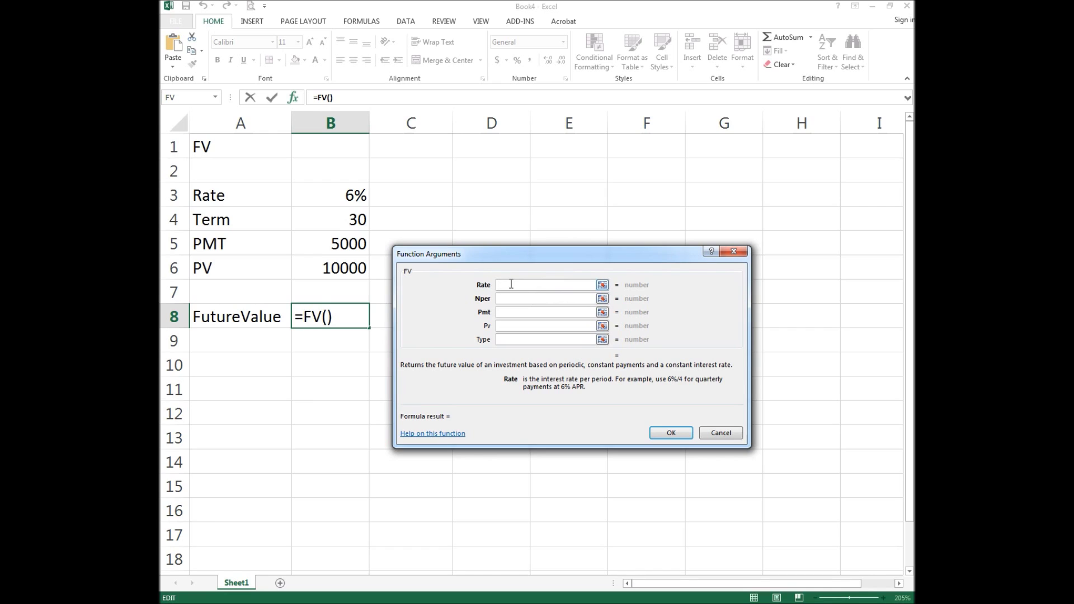
{"action": "left_click", "coordinate": [338, 196]}
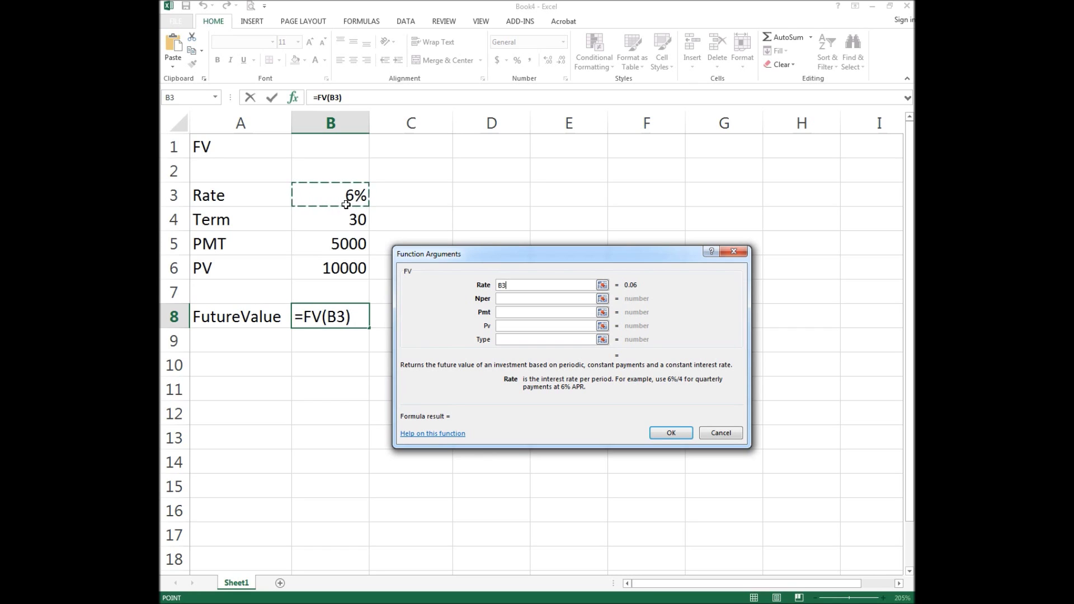
{"action": "left_click", "coordinate": [505, 300]}
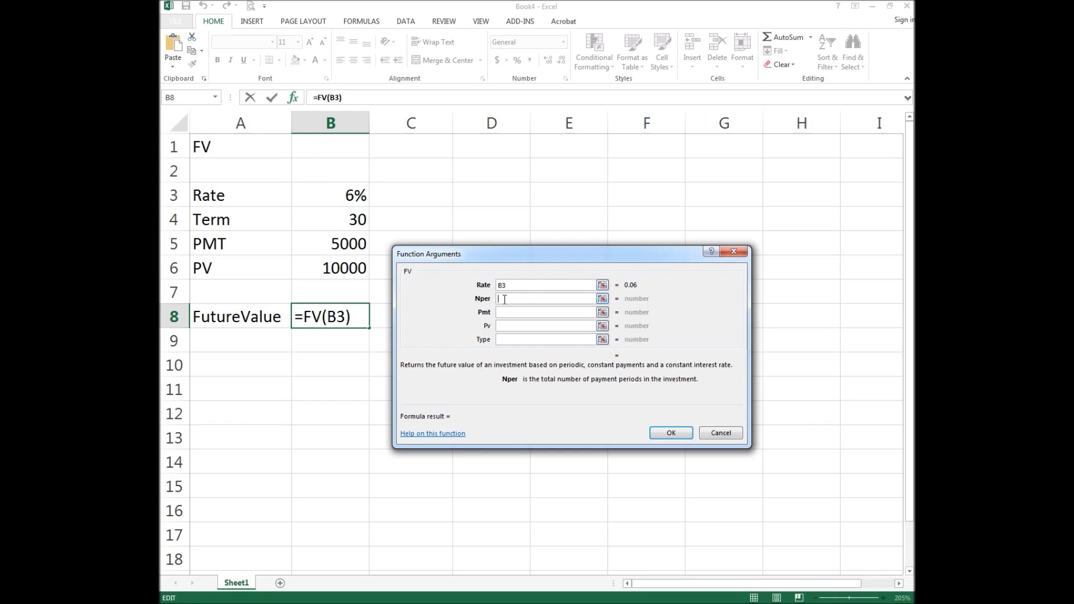
{"action": "left_click", "coordinate": [345, 220]}
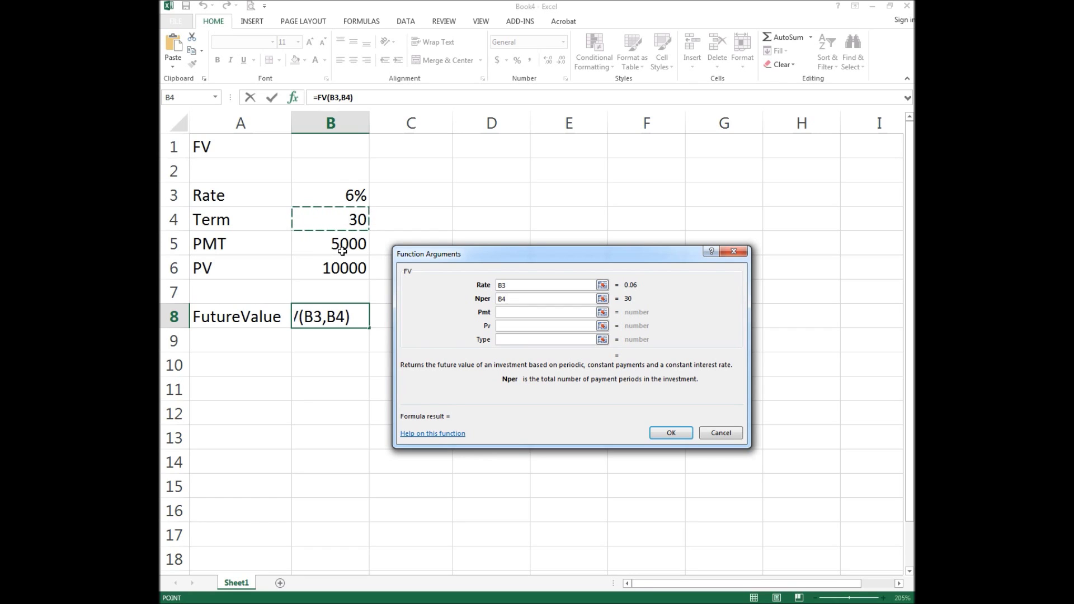
- Set the FV function's Pmt argument to -B5 and Pv to -B6, leave Type empty, and accept the function
{"action": "left_click", "coordinate": [510, 314]}
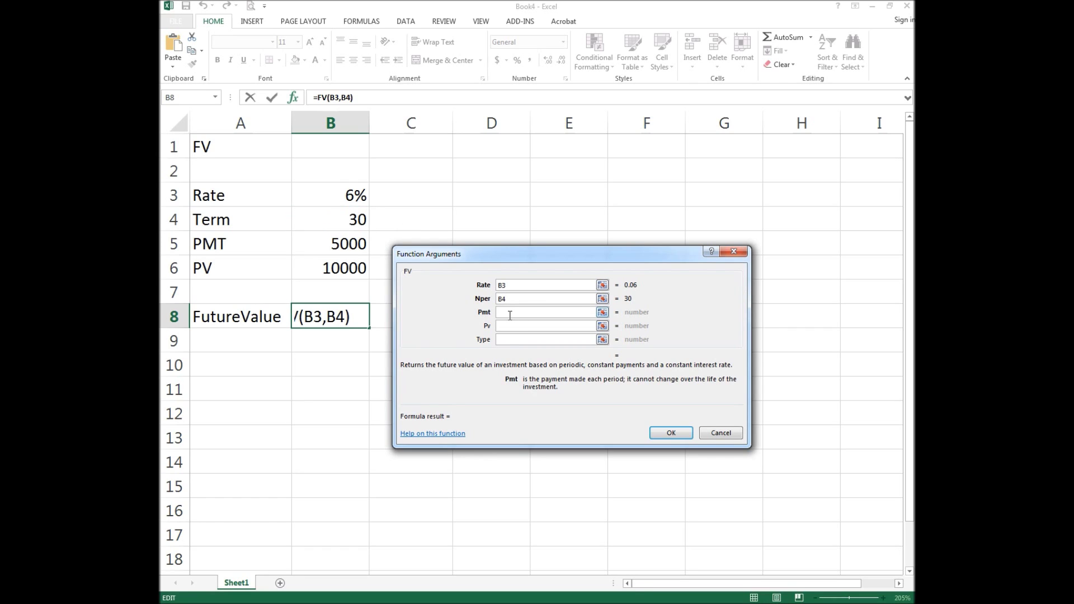
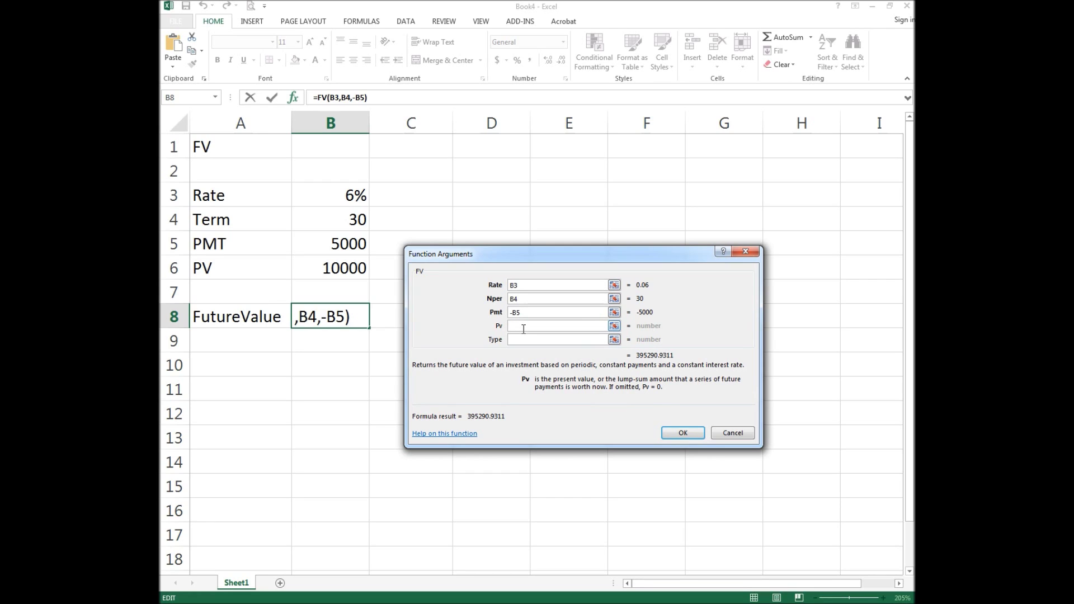
{"action": "type", "text": "-"}
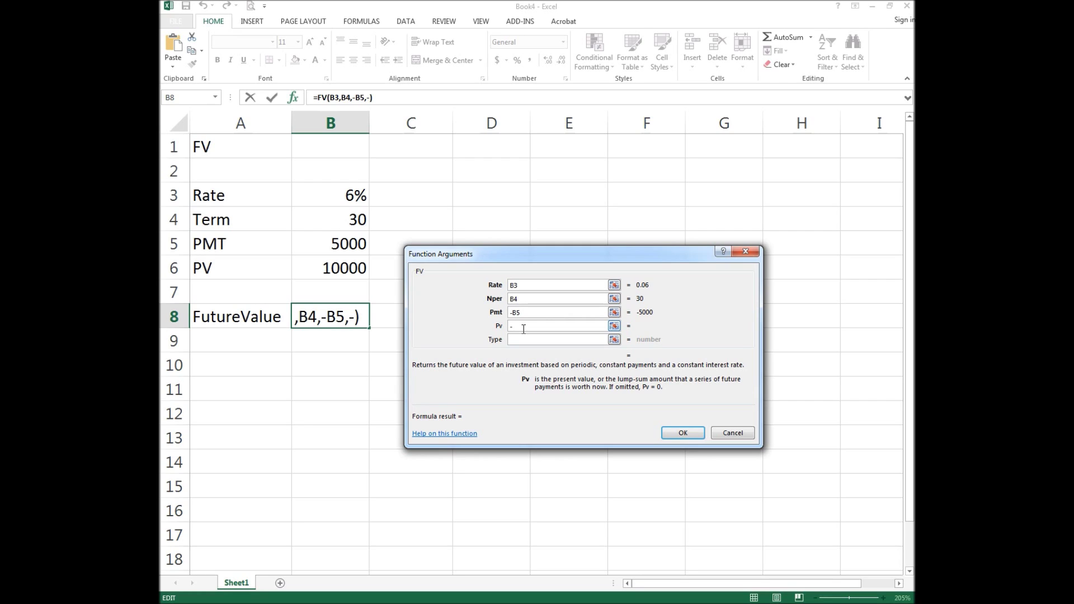
{"action": "left_click", "coordinate": [341, 271]}
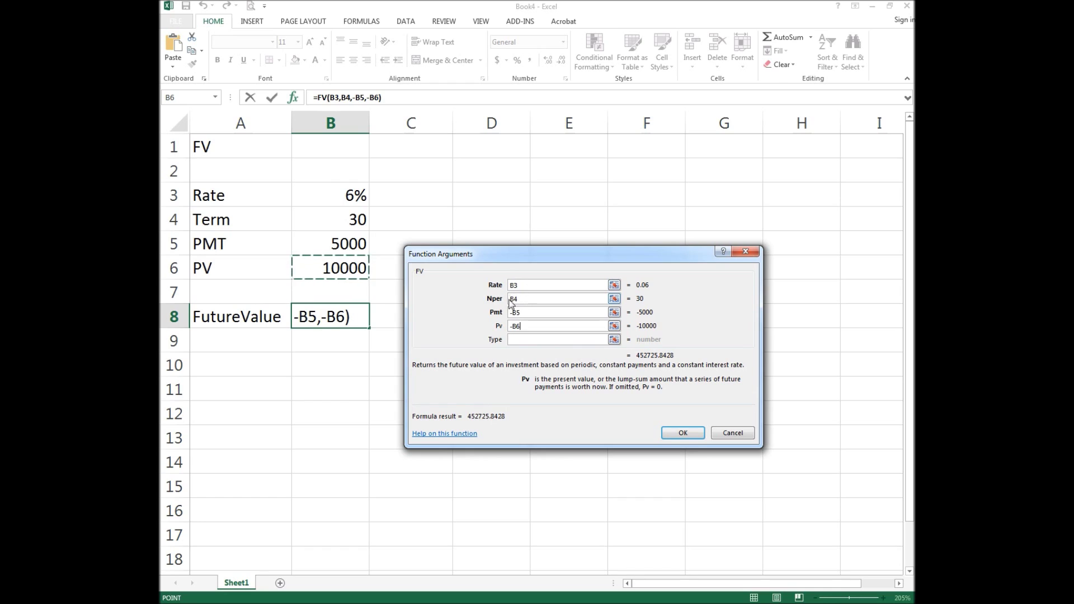
{"action": "left_click", "coordinate": [523, 340]}
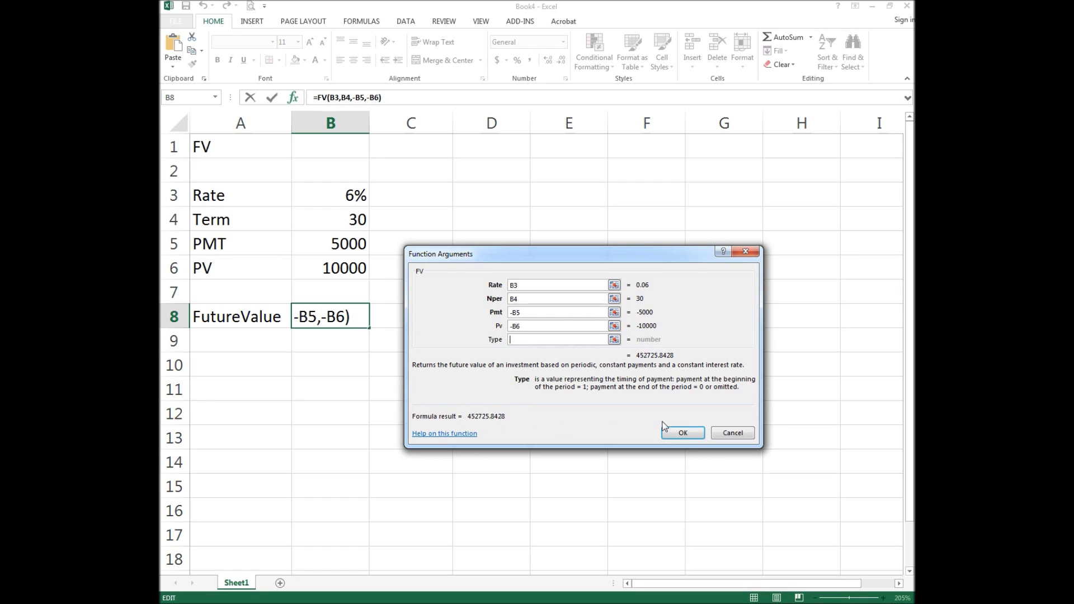
{"action": "left_click", "coordinate": [683, 434]}
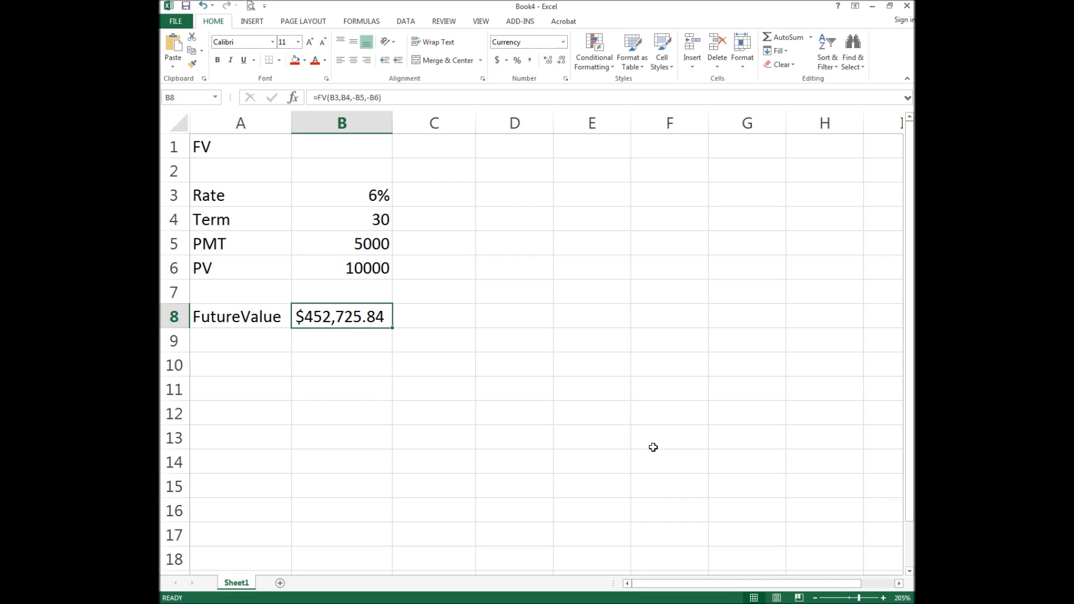
- Add the label Cost in A9 and calculate it in B9 with the formula =B5*B4+B6
{"action": "key", "text": "Down"}
{"action": "key", "text": "Left"}
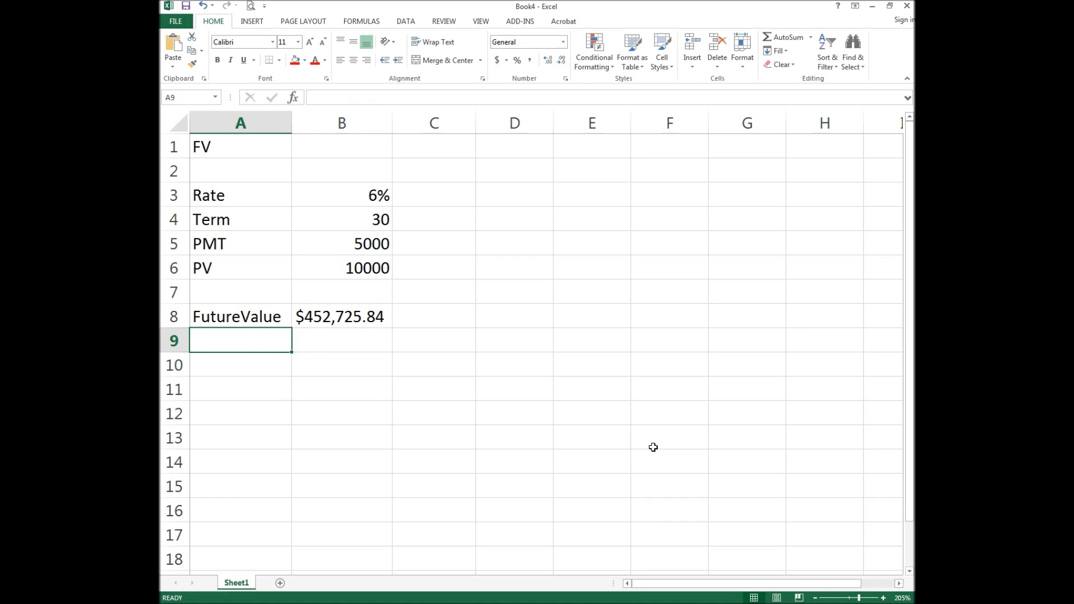
{"action": "type", "text": "Cost"}
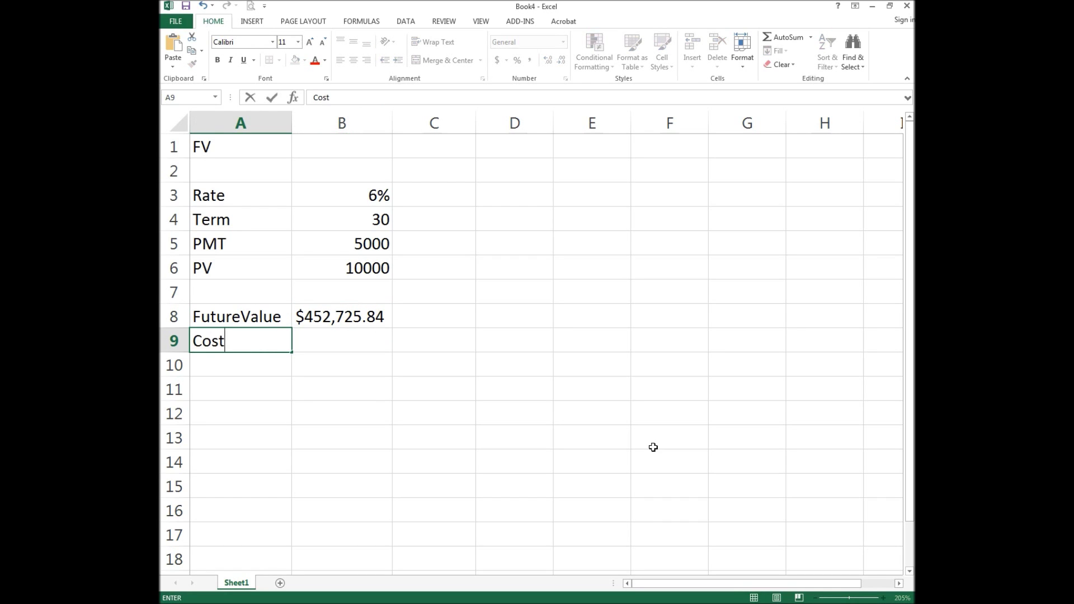
{"action": "key", "text": "Tab"}
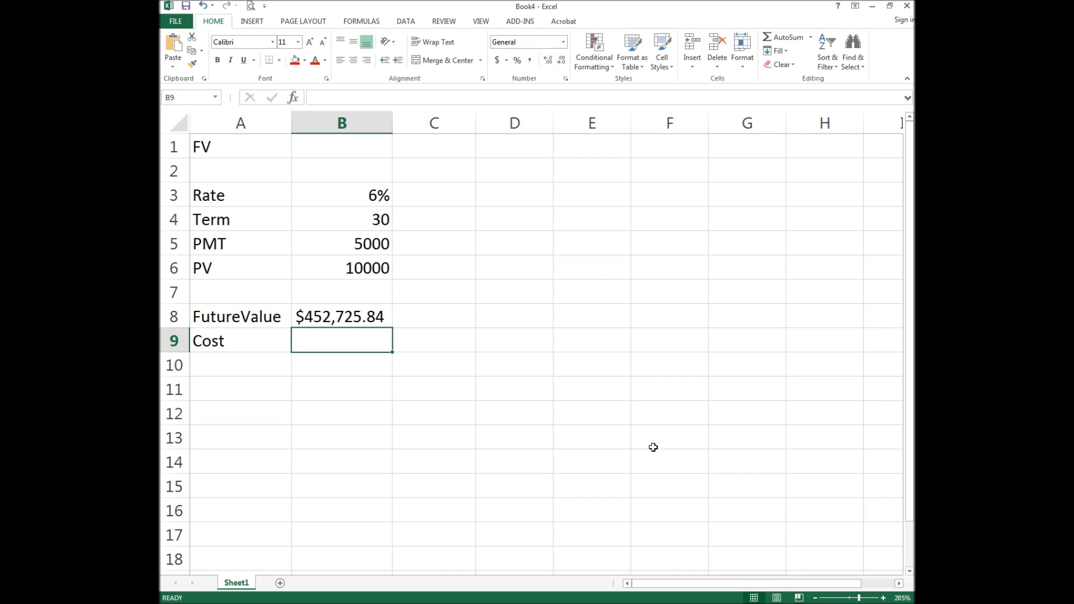
{"action": "type", "text": "="}
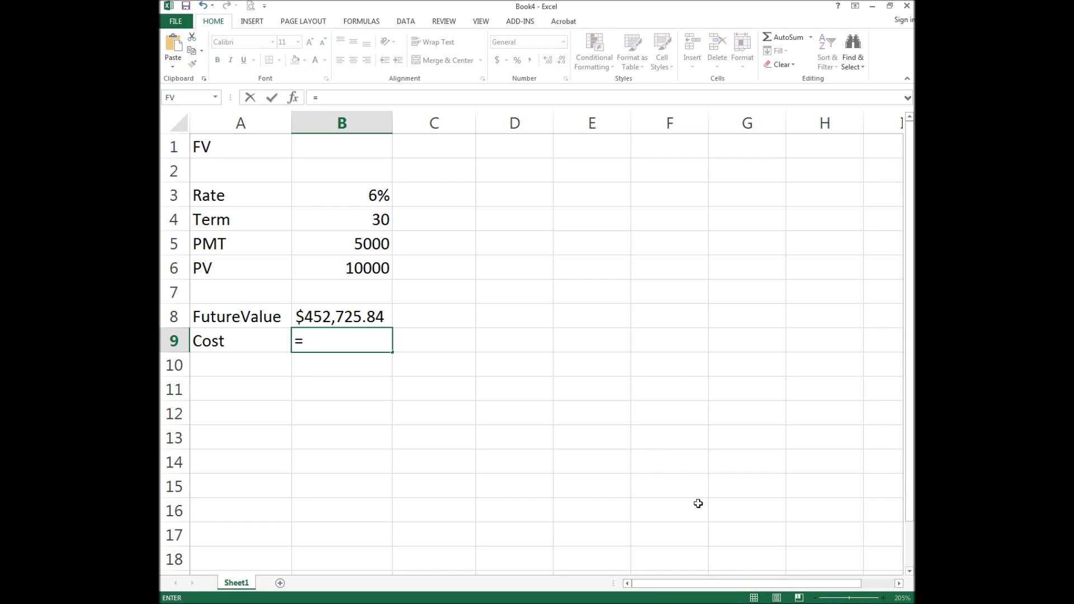
{"action": "left_click", "coordinate": [371, 242]}
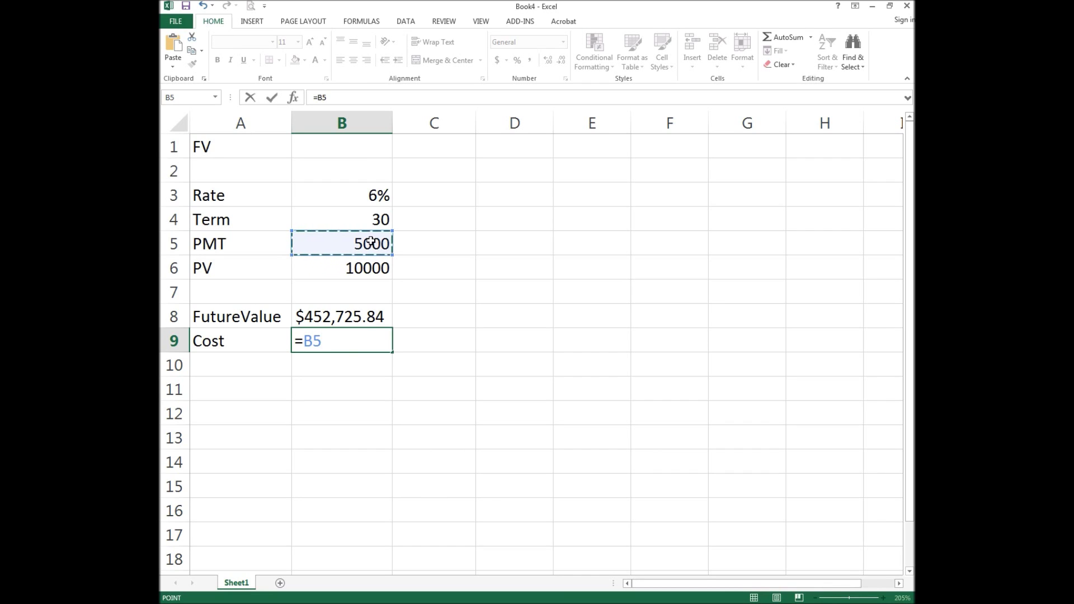
{"action": "type", "text": "*"}
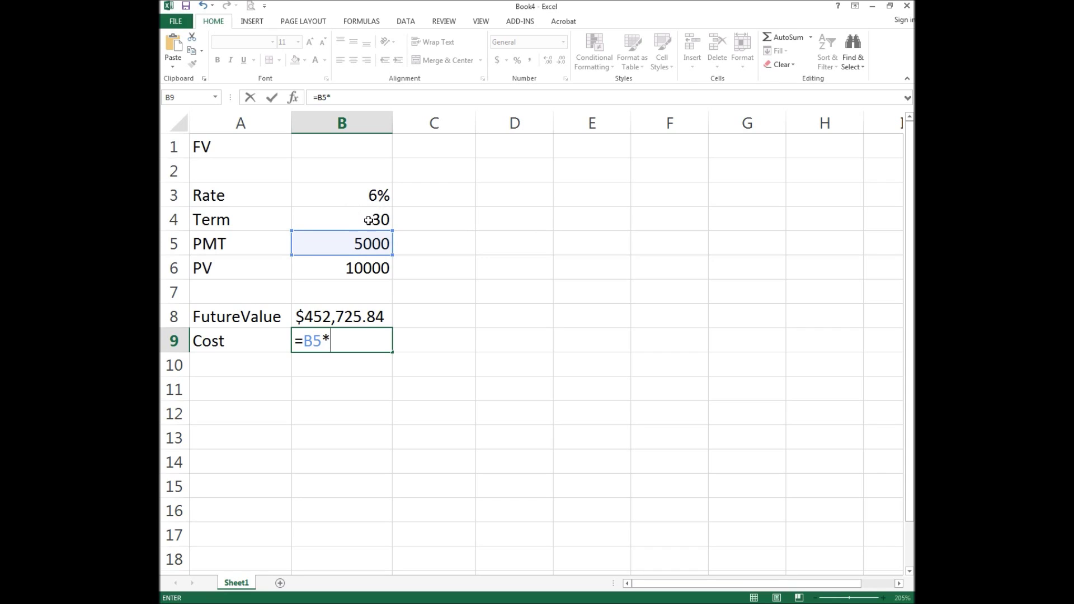
{"action": "left_click", "coordinate": [369, 219]}
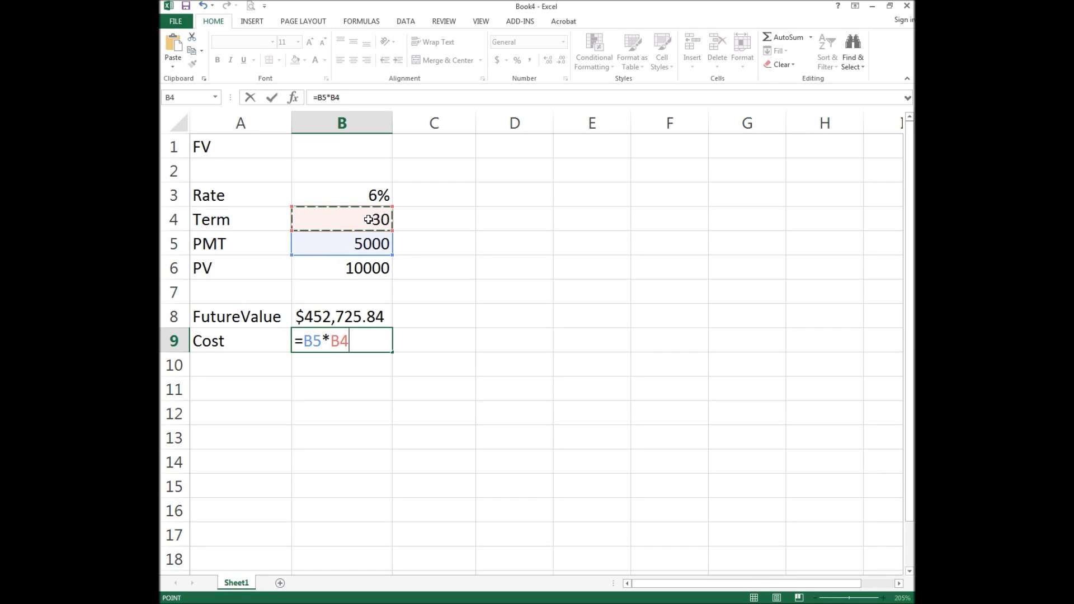
{"action": "type", "text": "+"}
{"action": "left_click", "coordinate": [362, 269]}
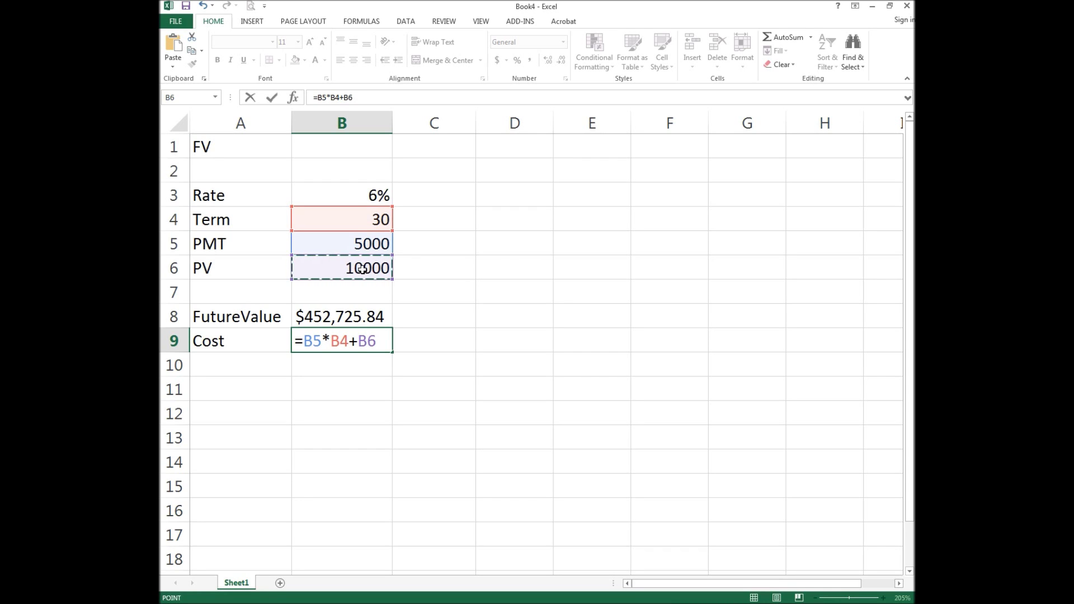
{"action": "key", "text": "Return"}
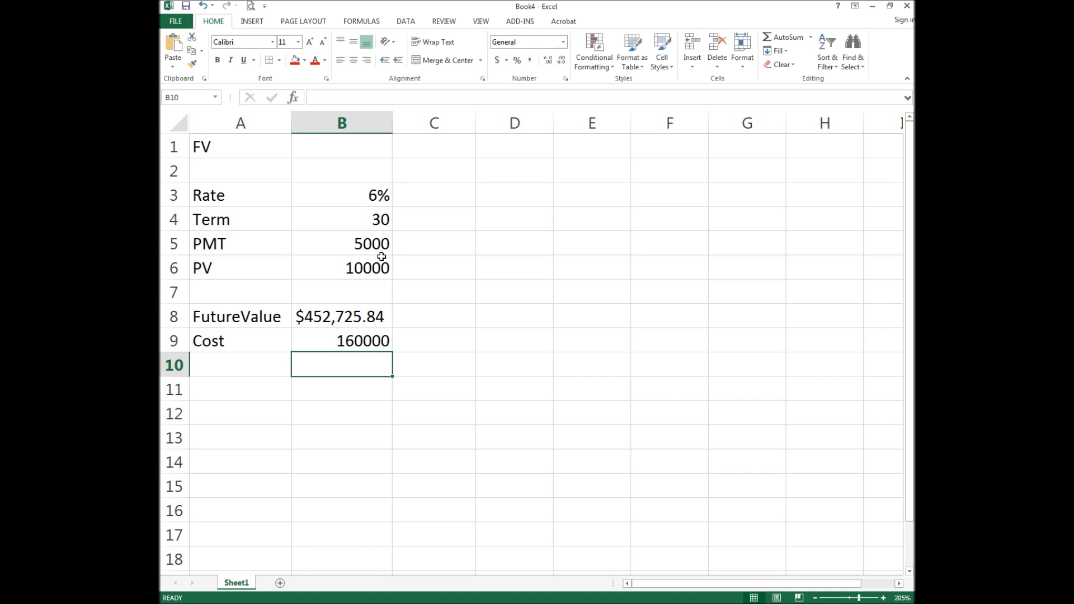
- Add the label Free$ in A10 and calculate it in B10 with the formula =B8-B9
{"action": "left_click", "coordinate": [242, 361]}
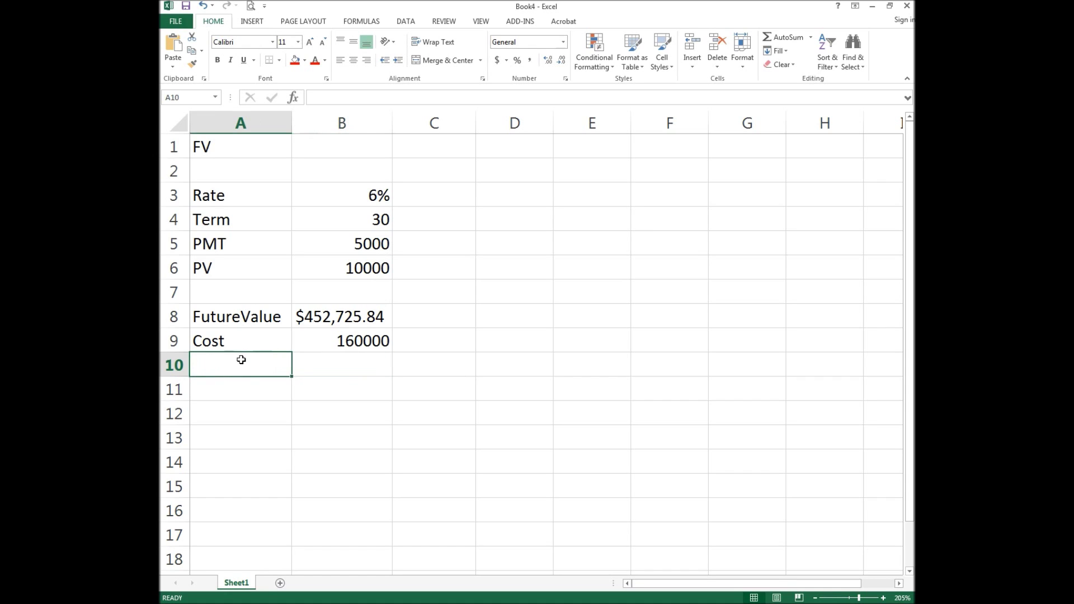
{"action": "type", "text": "Free$"}
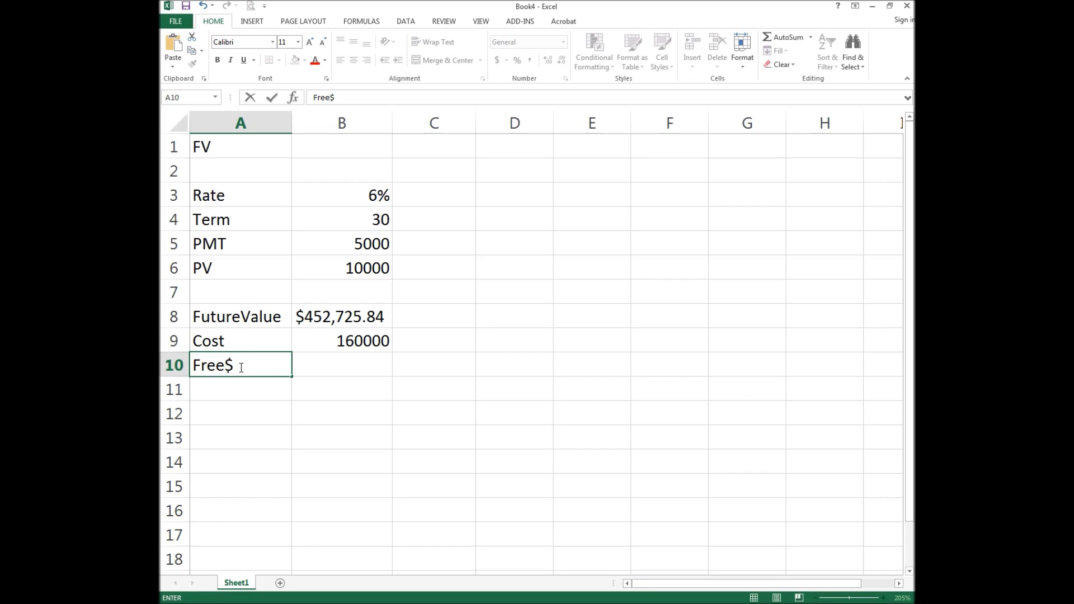
{"action": "key", "text": "Tab"}
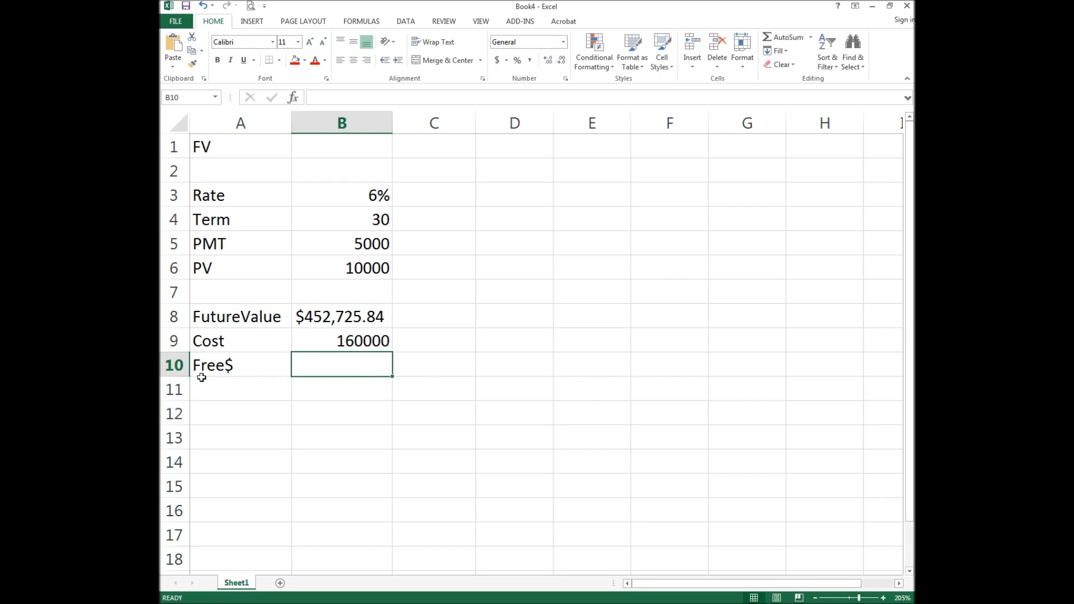
{"action": "type", "text": "="}
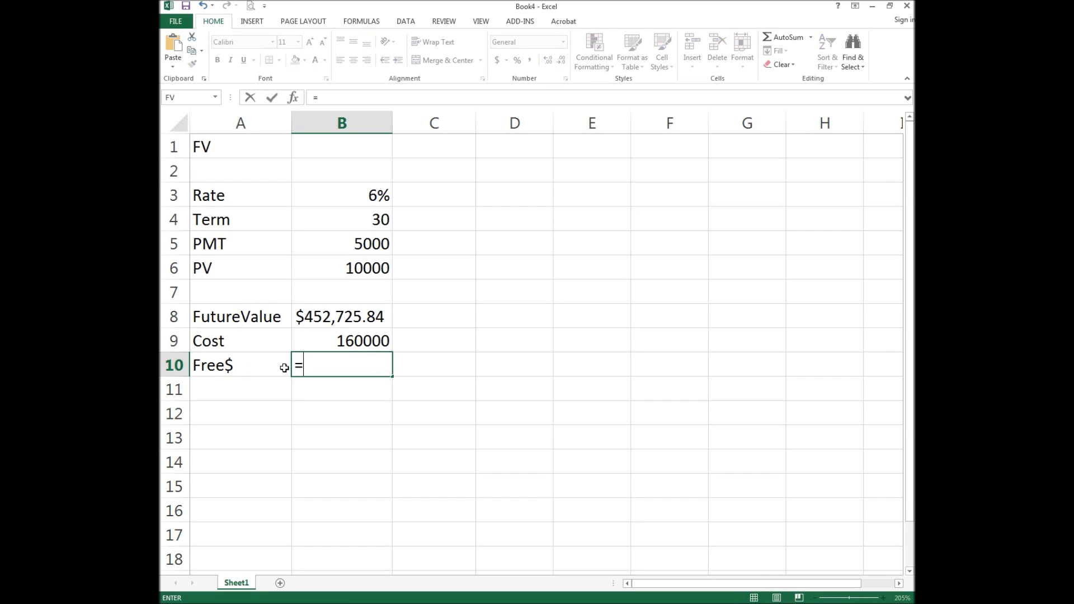
{"action": "left_click", "coordinate": [355, 315]}
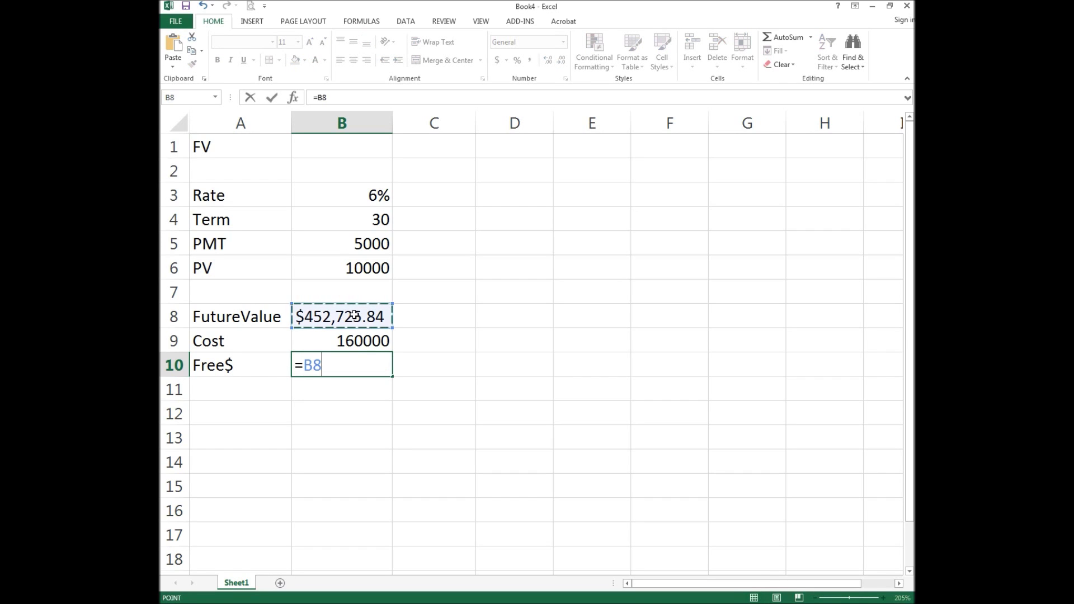
{"action": "type", "text": "-"}
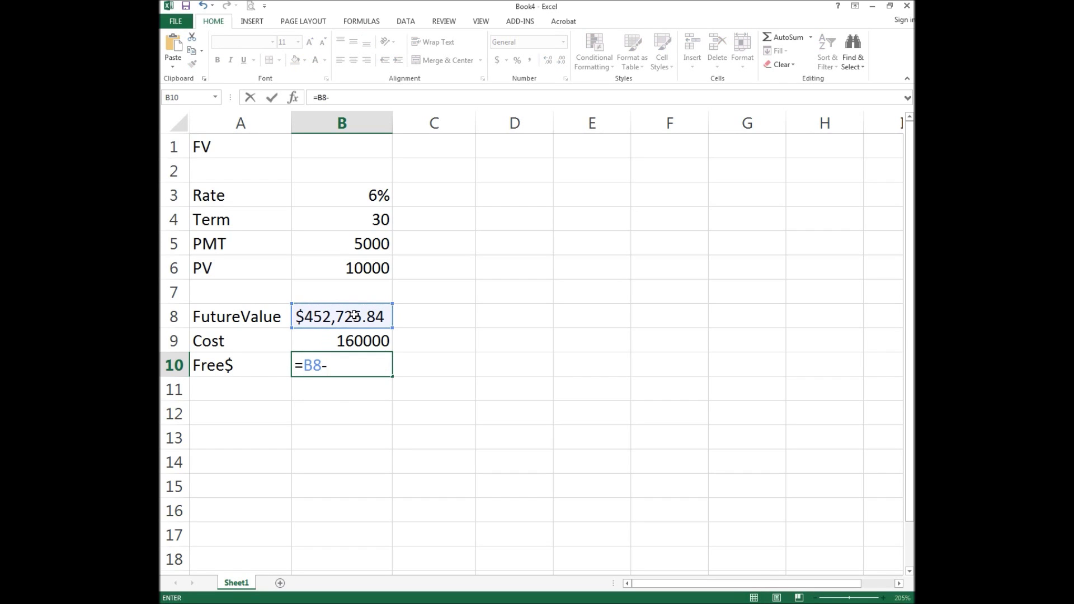
{"action": "left_click", "coordinate": [351, 340]}
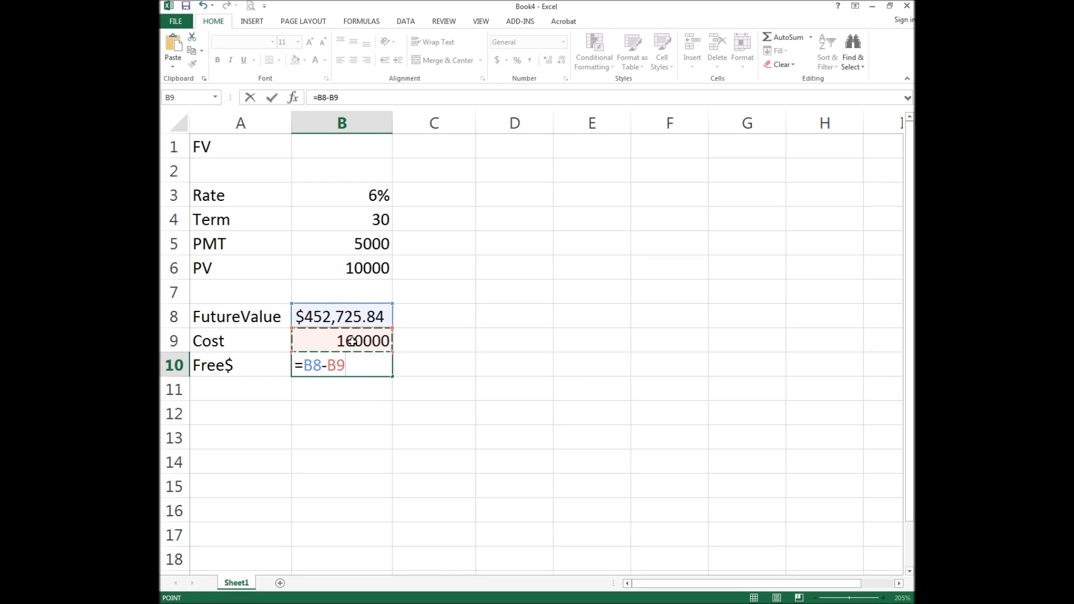
{"action": "key", "text": "Return"}
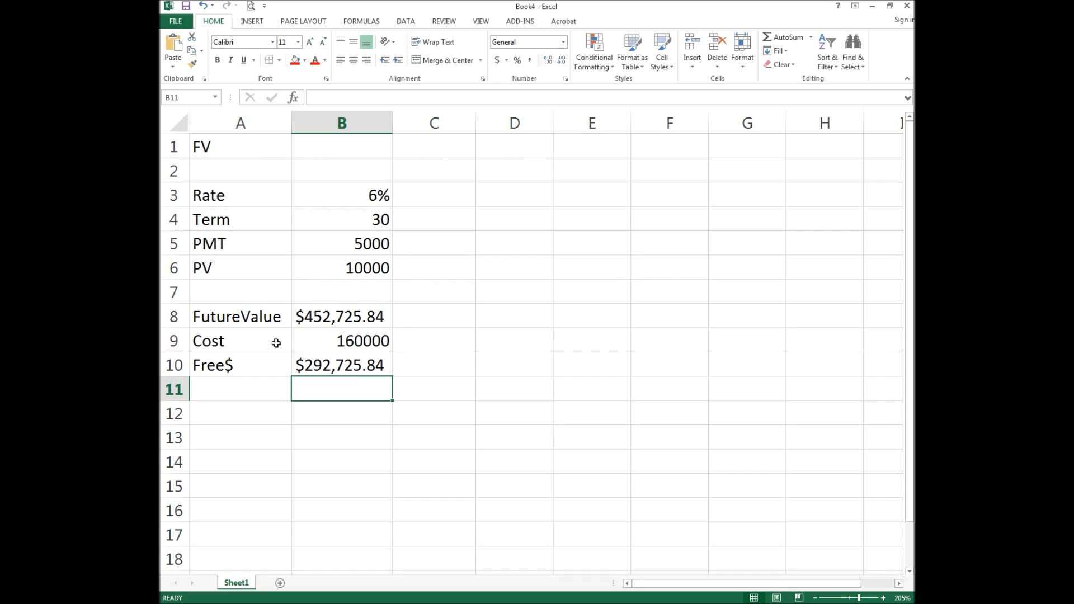
- Enter the heading PV in cell D1 for a second calculation block
{"action": "left_click", "coordinate": [504, 149]}
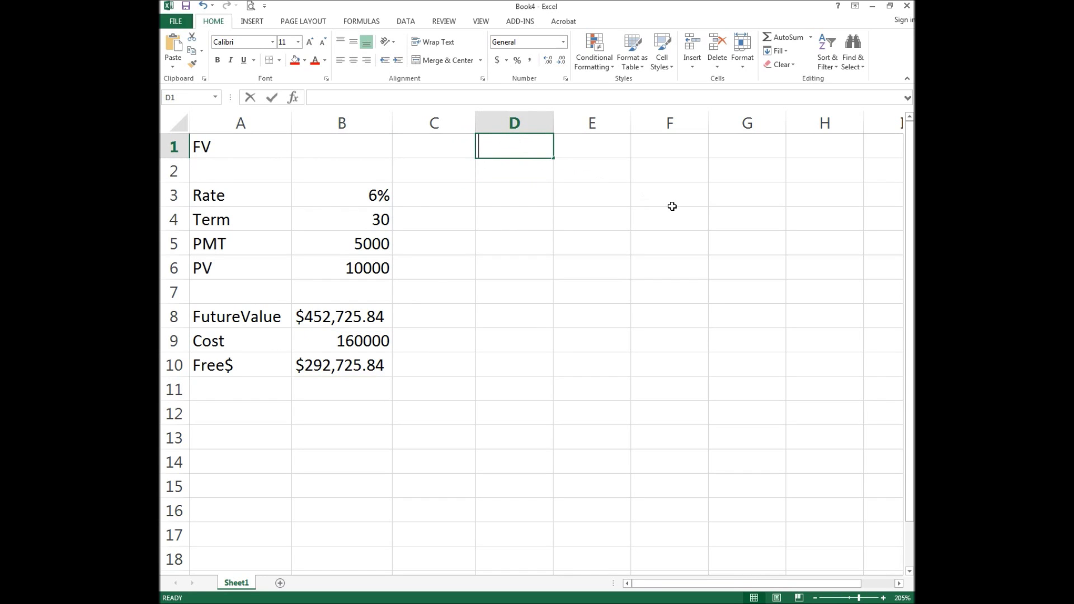
{"action": "type", "text": "PV"}
{"action": "key", "text": "Return"}
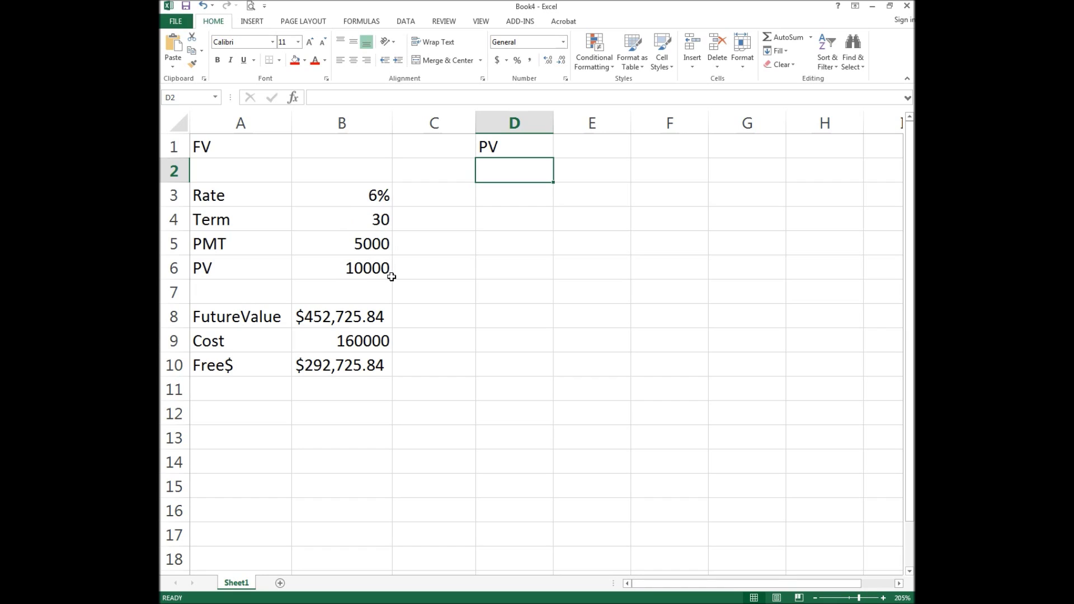
- Test the future value calculation with a Rate of 10% in B3, and restore the rate to 6%
{"action": "left_click", "coordinate": [372, 197]}
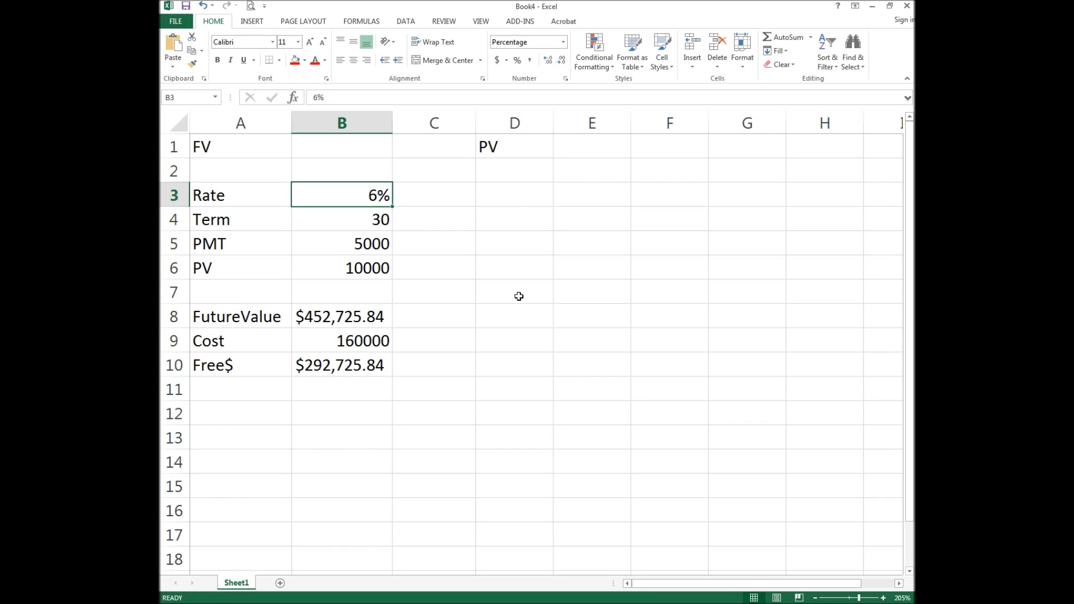
{"action": "type", "text": "10"}
{"action": "key", "text": "Return"}
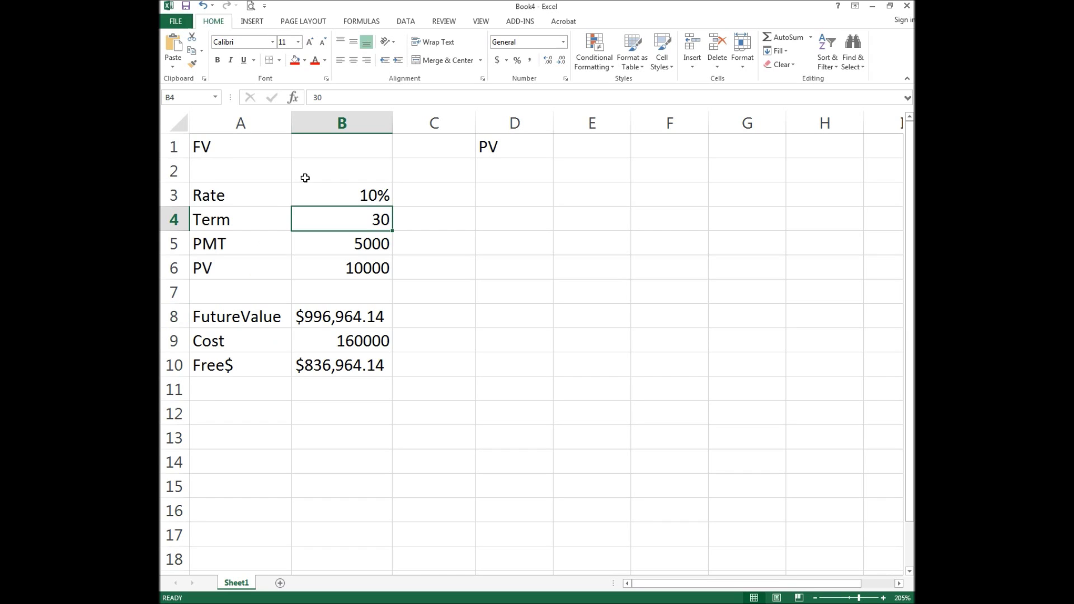
{"action": "left_click", "coordinate": [364, 194]}
{"action": "type", "text": "6"}
{"action": "key", "text": "Return"}
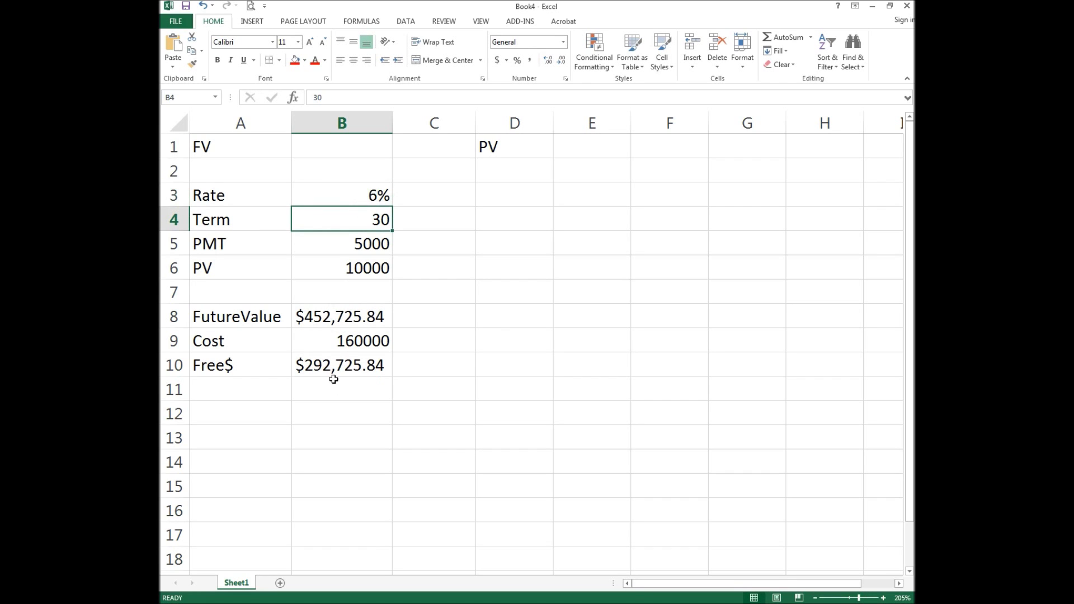
- Enter the labels Rate, Term, PMT and FV in cells D3 to D6 of the PV block
{"action": "left_click", "coordinate": [515, 195]}
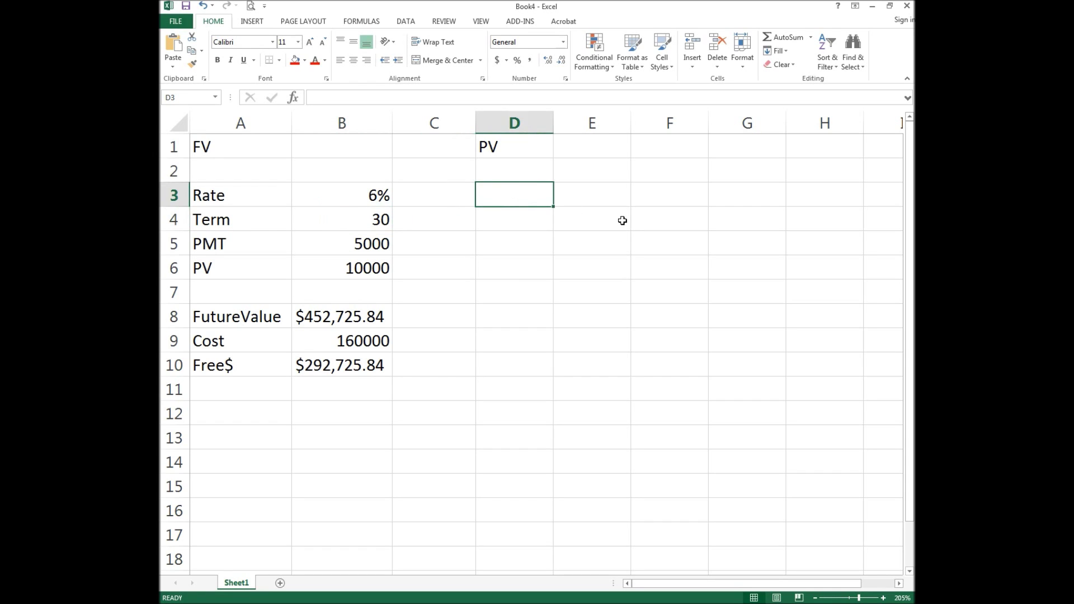
{"action": "type", "text": "Rate"}
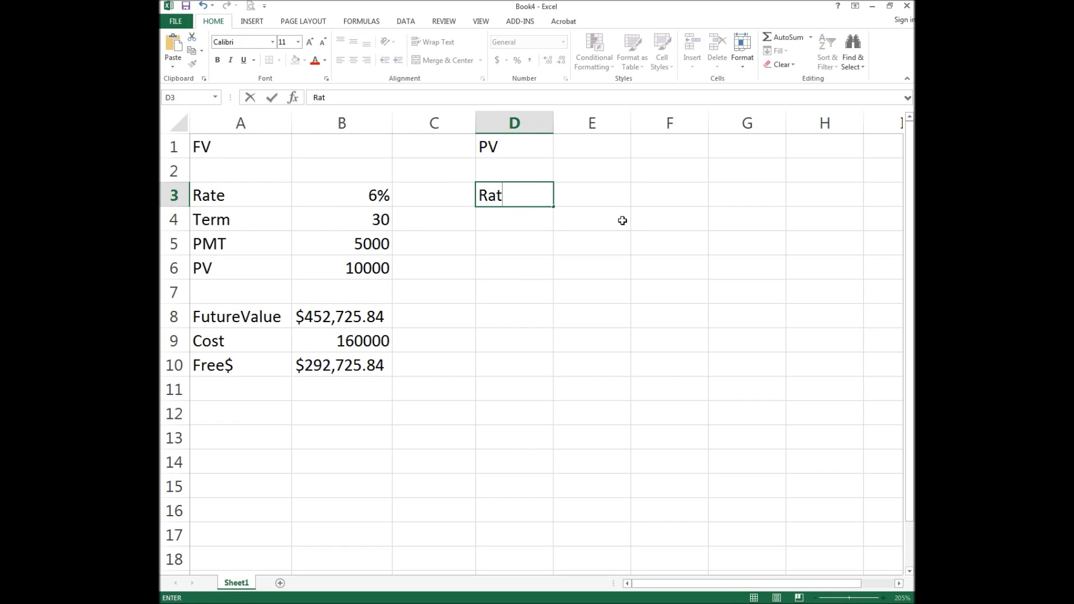
{"action": "key", "text": "Return"}
{"action": "type", "text": "Term"}
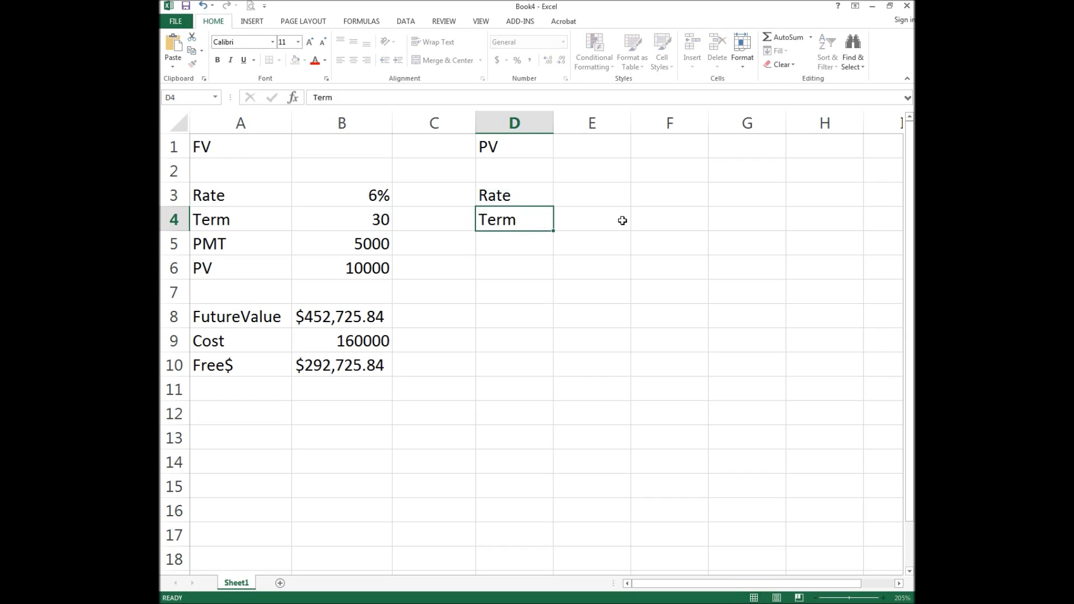
{"action": "key", "text": "Return"}
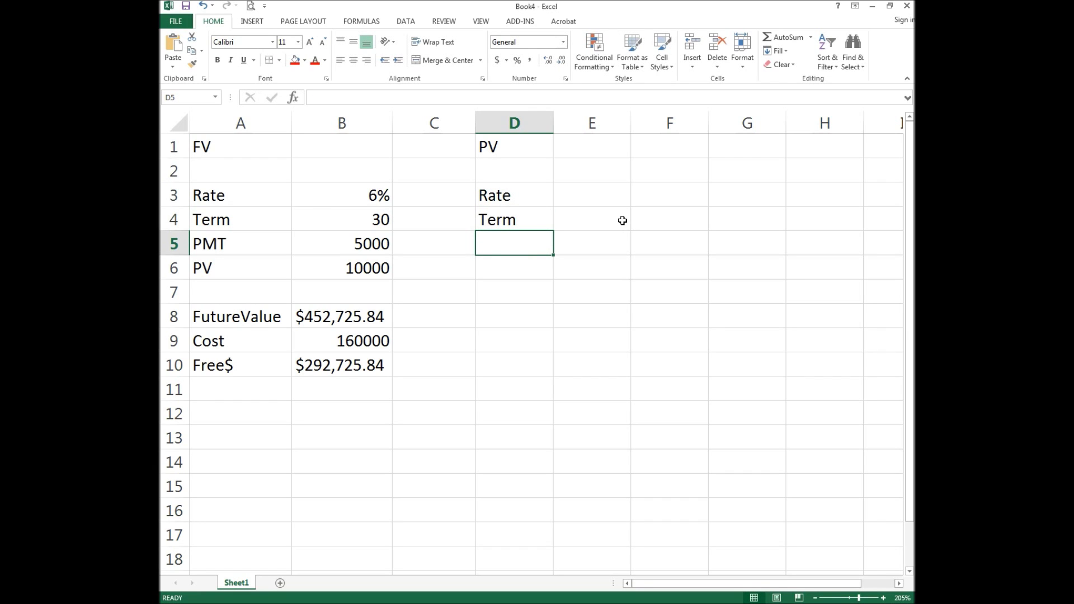
{"action": "type", "text": "PMT"}
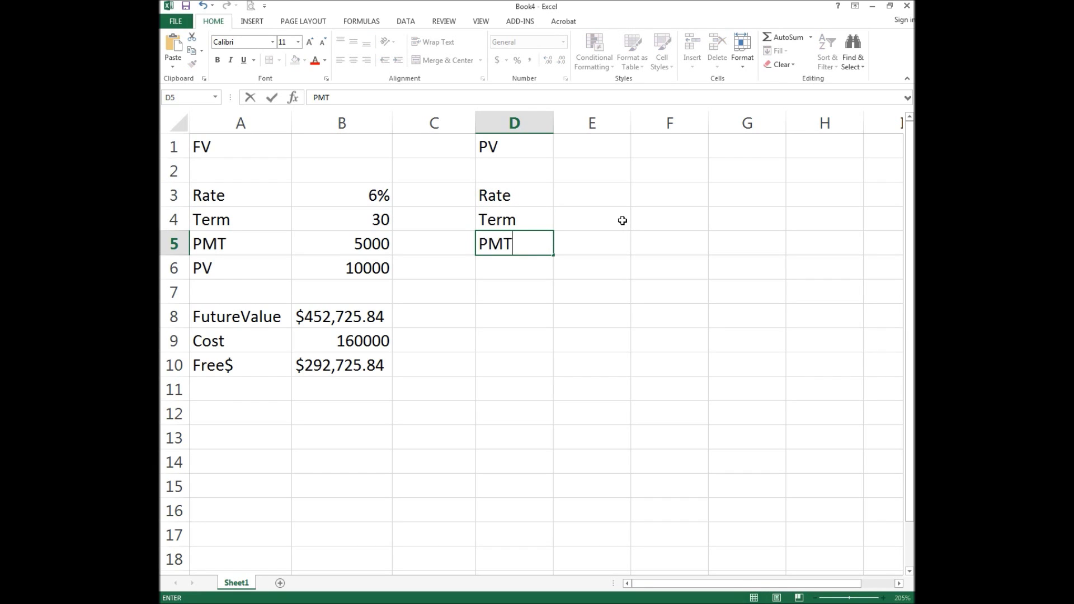
{"action": "key", "text": "Return"}
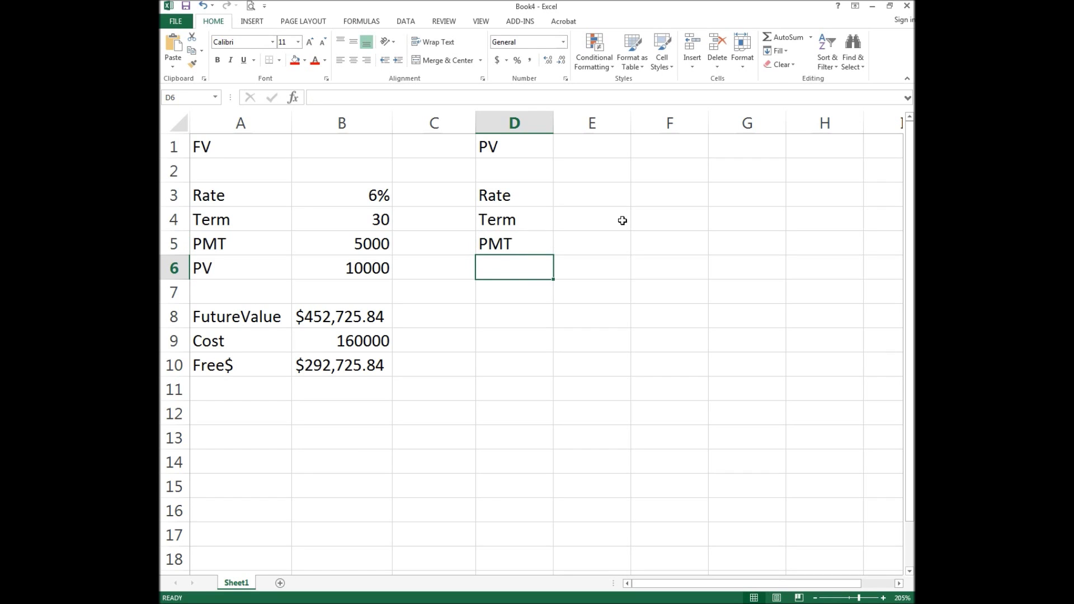
{"action": "type", "text": "FV"}
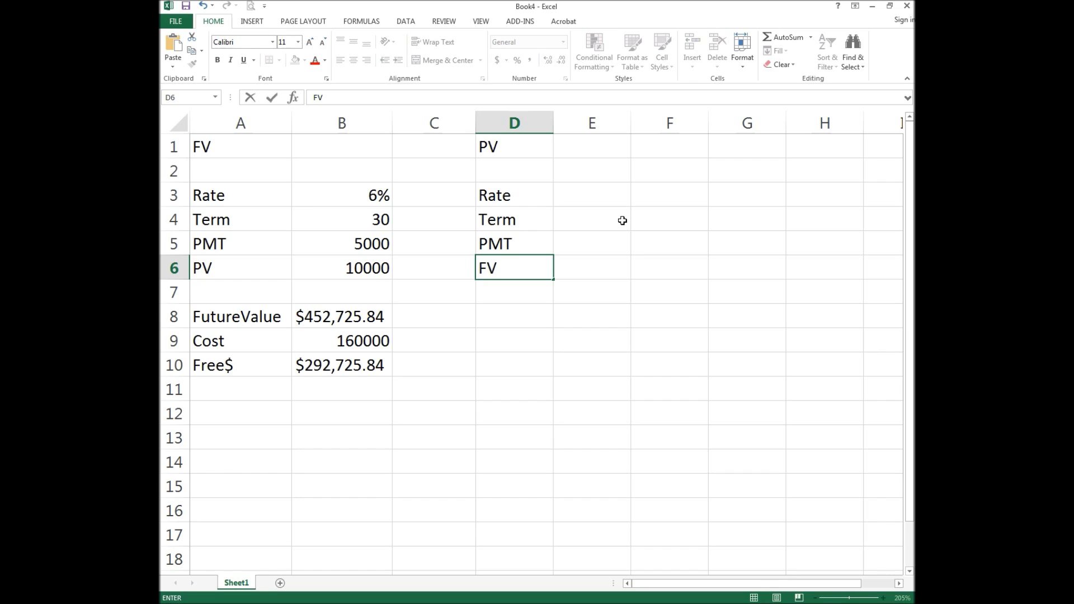
{"action": "key", "text": "ctrl+Return"}
- Add the label Present Value in D8 and autofit the width of column D
{"action": "key", "text": "Down"}
{"action": "key", "text": "Down"}
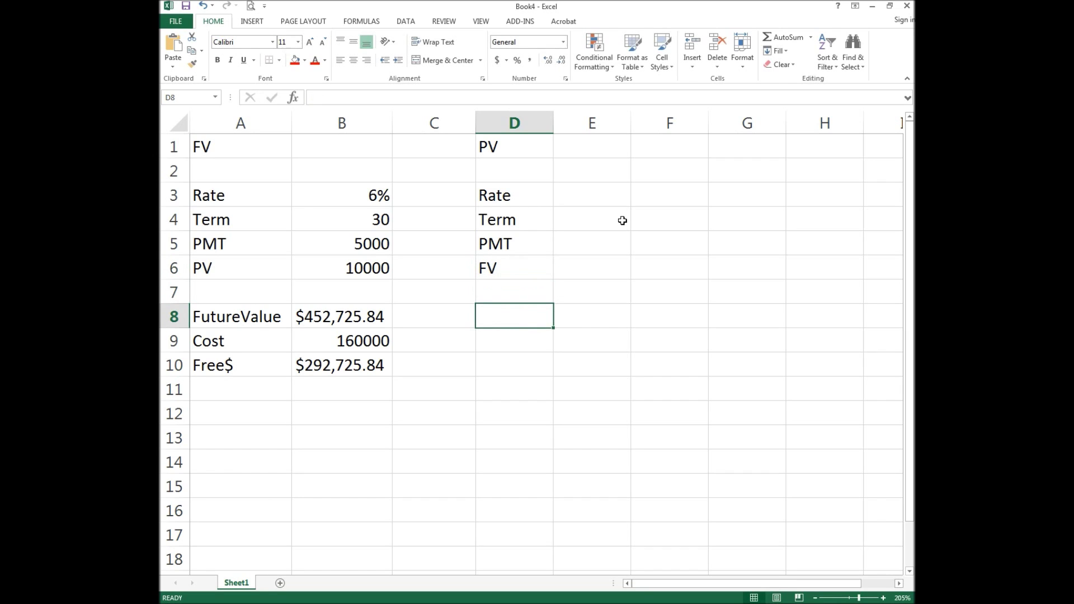
{"action": "type", "text": "Present Value"}
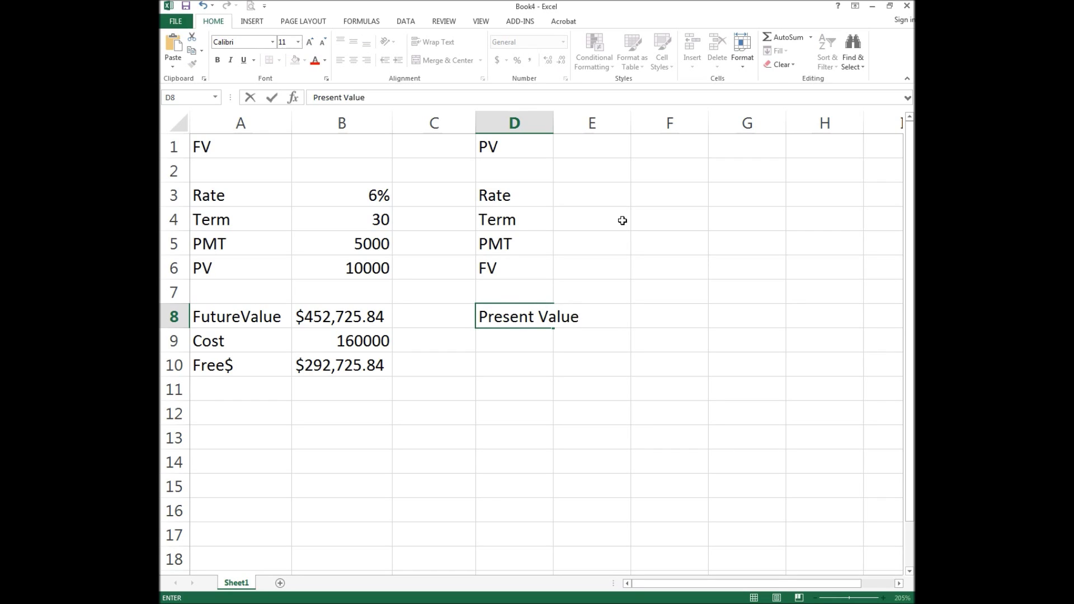
{"action": "key", "text": "Return"}
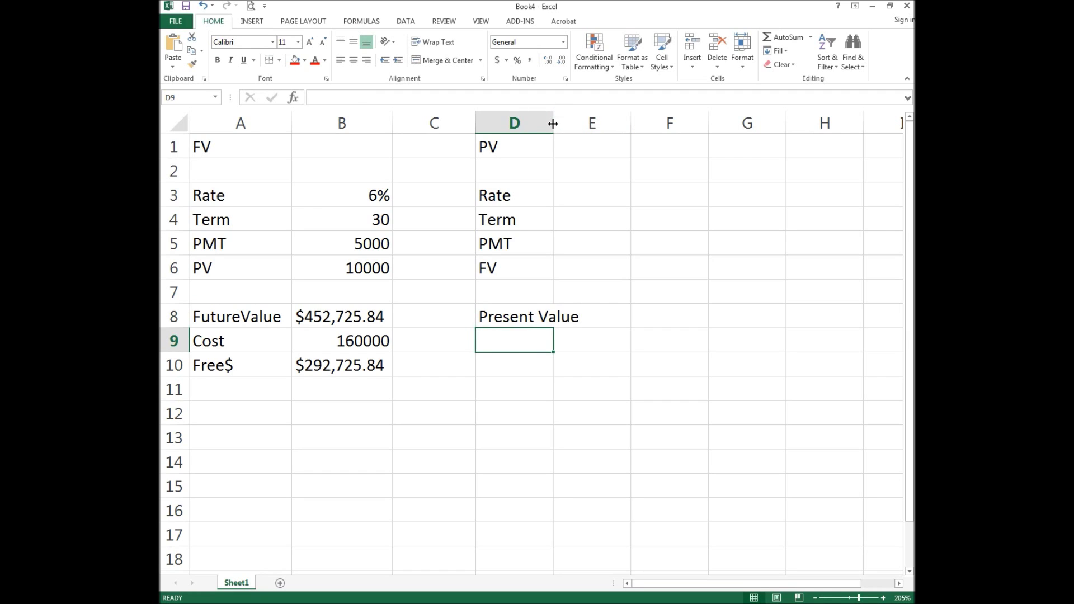
{"action": "double_click", "coordinate": [553, 124]}
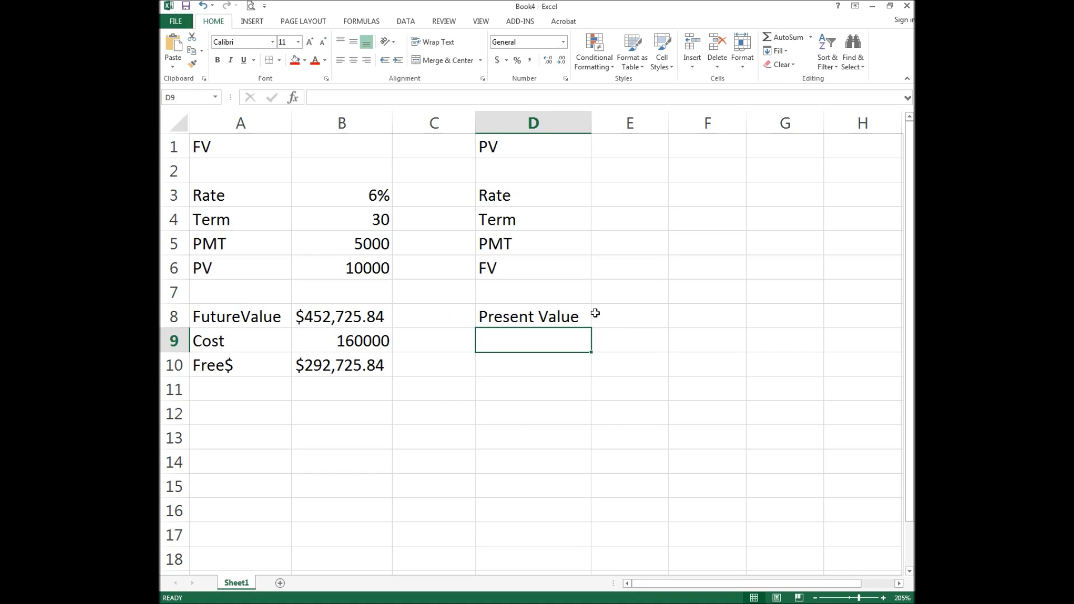
{"action": "left_click", "coordinate": [640, 327]}
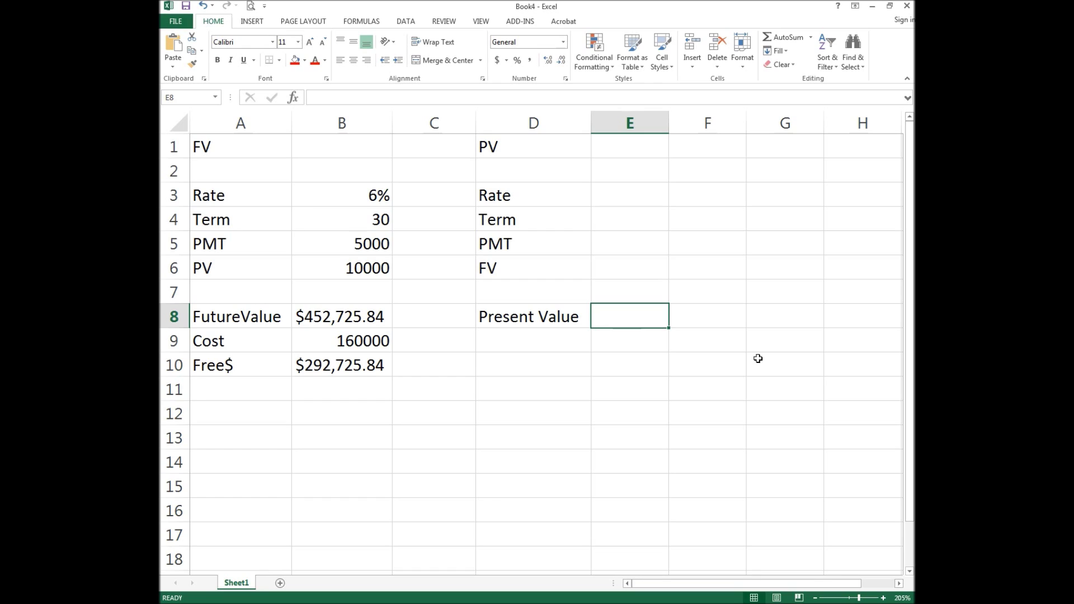
{"action": "type", "text": "50000"}
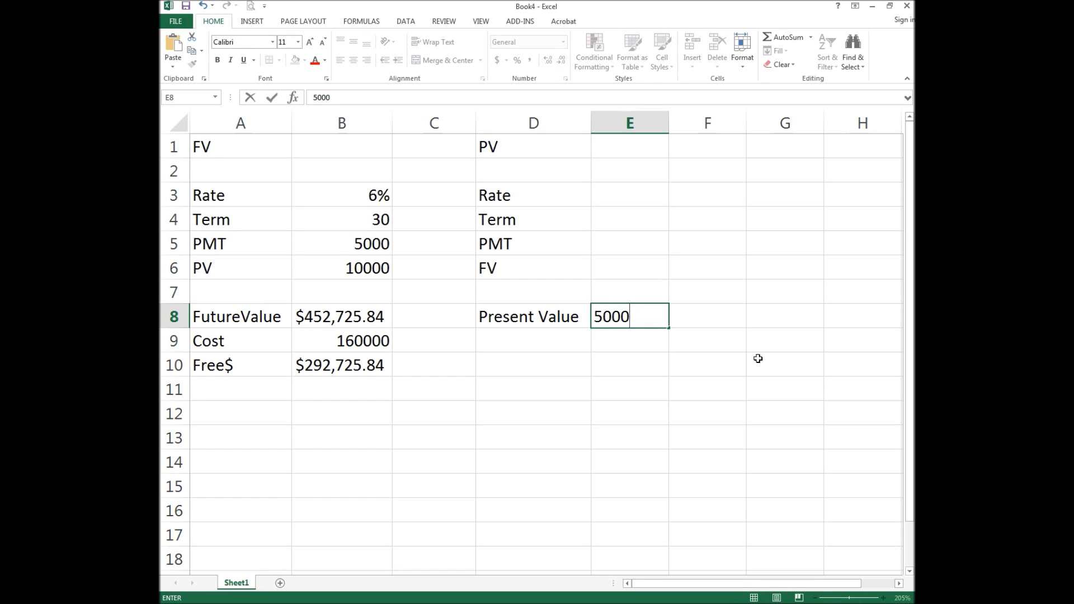
{"action": "key", "text": "BackSpace"}
{"action": "key", "text": "BackSpace"}
{"action": "key", "text": "BackSpace"}
{"action": "key", "text": "BackSpace"}
{"action": "key", "text": "BackSpace"}
- Enter 500000 as the FV amount in E6
{"action": "left_click", "coordinate": [626, 272]}
{"action": "type", "text": "5"}
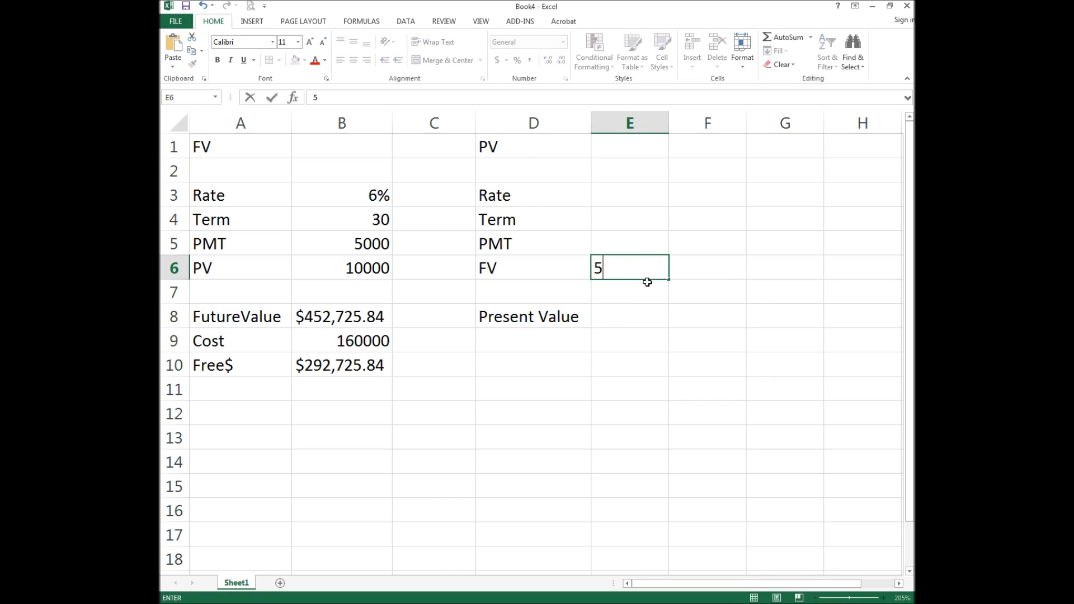
{"action": "type", "text": "00000"}
{"action": "key", "text": "Return"}
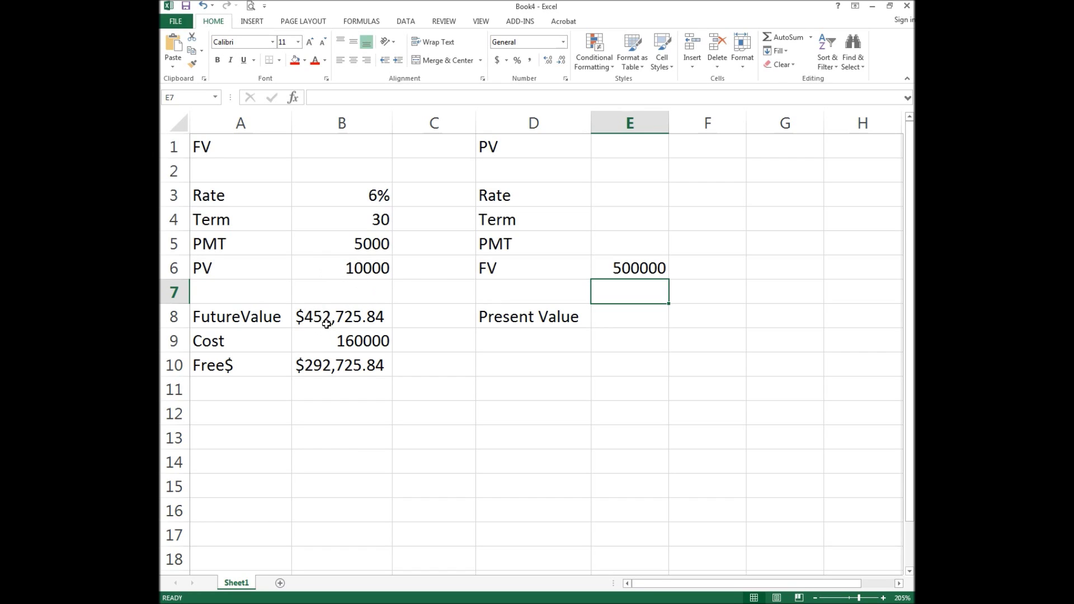
- Fill in the PV block's inputs with Rate 6% in E3, Term 30 in E4 and PMT 5000 in E5
{"action": "left_click", "coordinate": [614, 195]}
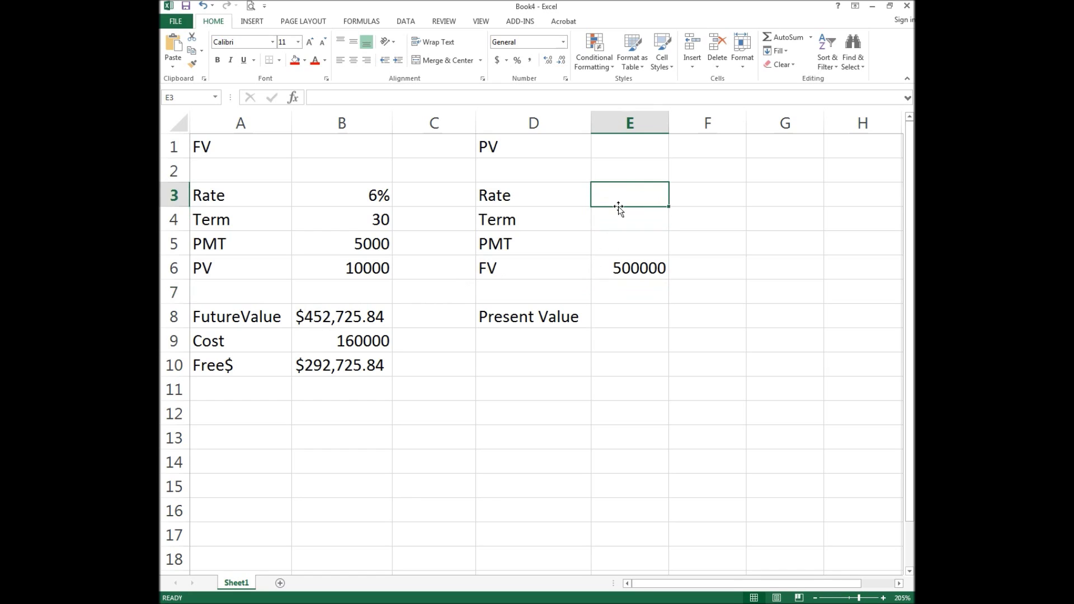
{"action": "type", "text": "6%"}
{"action": "key", "text": "Return"}
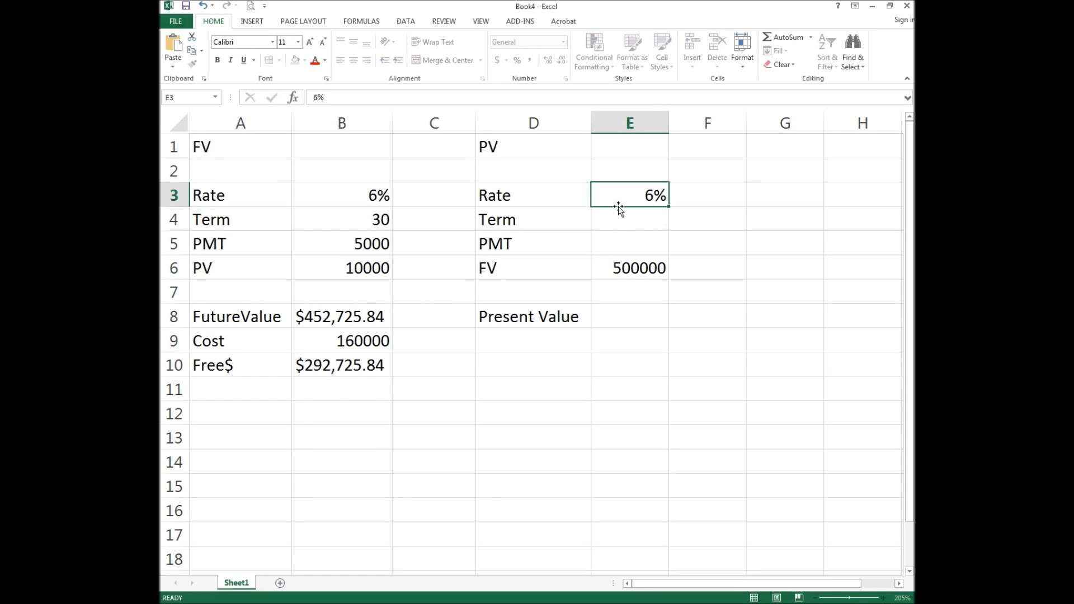
{"action": "type", "text": "30"}
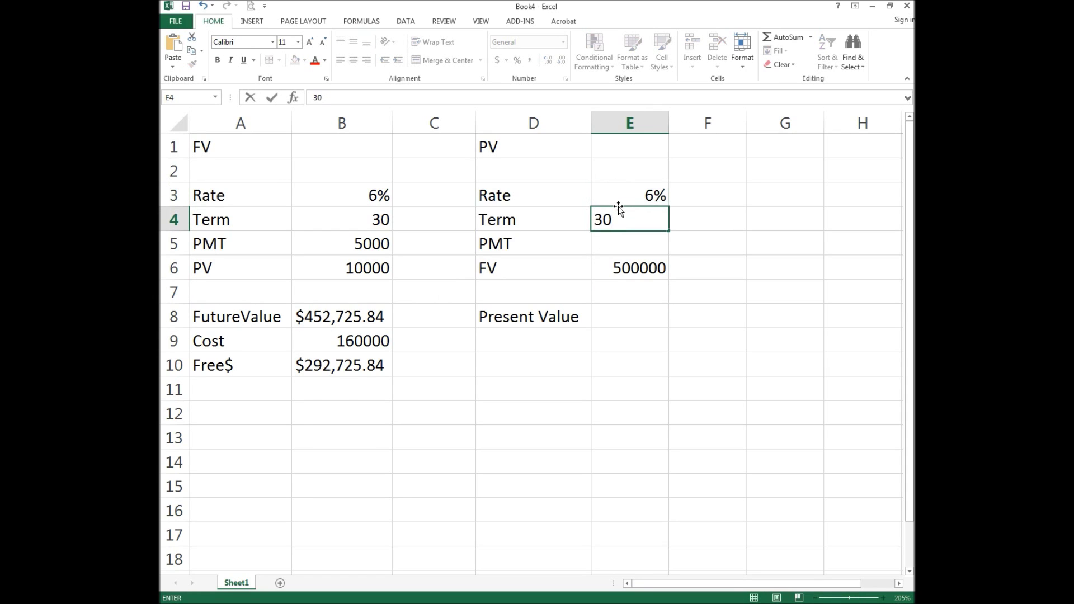
{"action": "key", "text": "Return"}
{"action": "type", "text": "5000"}
{"action": "key", "text": "Return"}
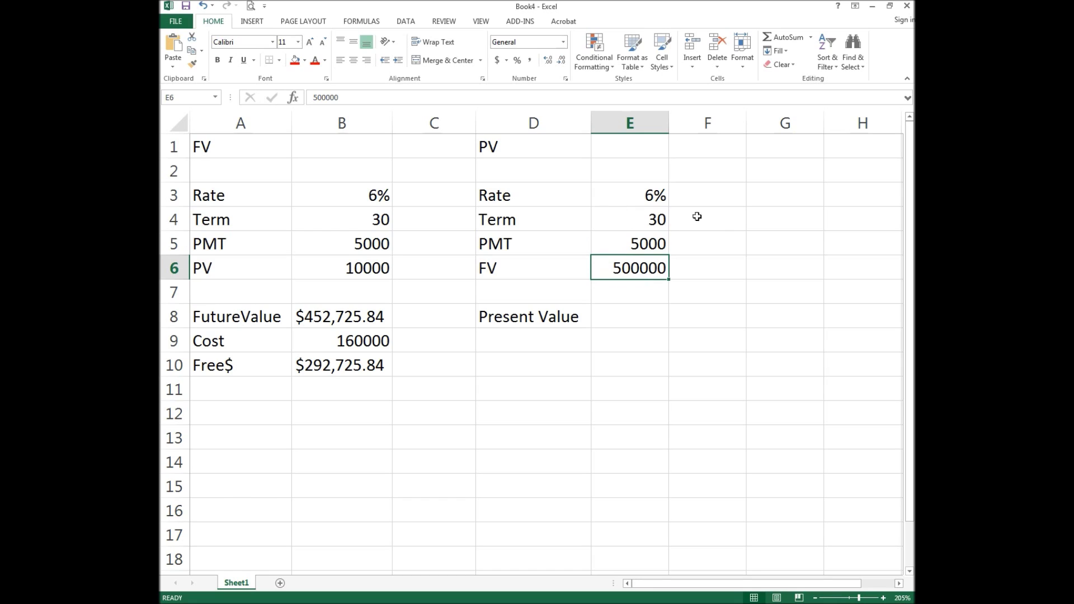
- Find and insert the PV function in E8, keeping its arguments dialog clear of the input cells
{"action": "left_click", "coordinate": [619, 321]}
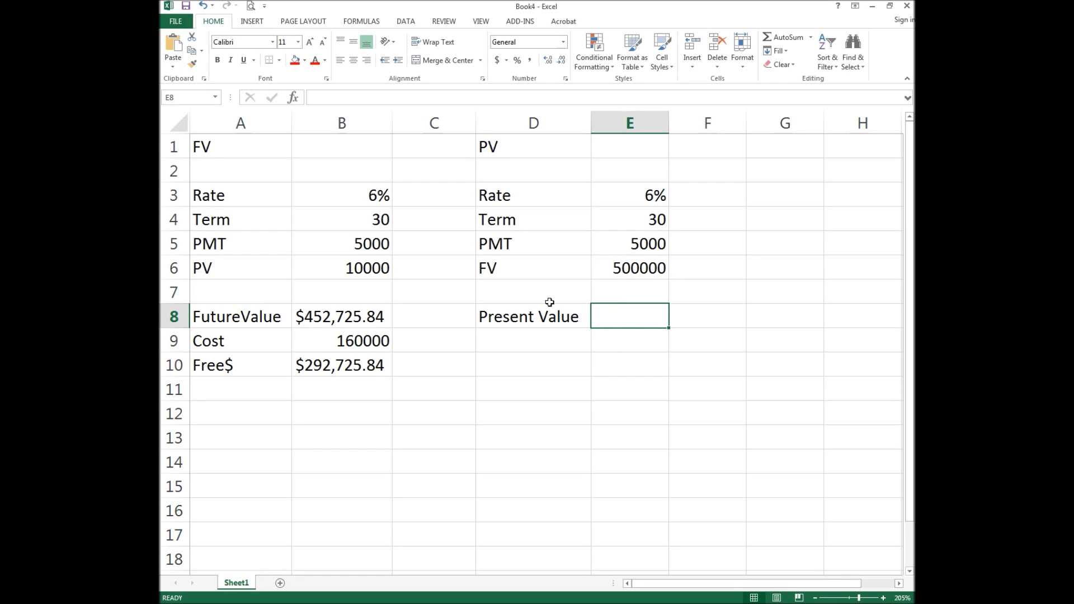
{"action": "left_click", "coordinate": [292, 99]}
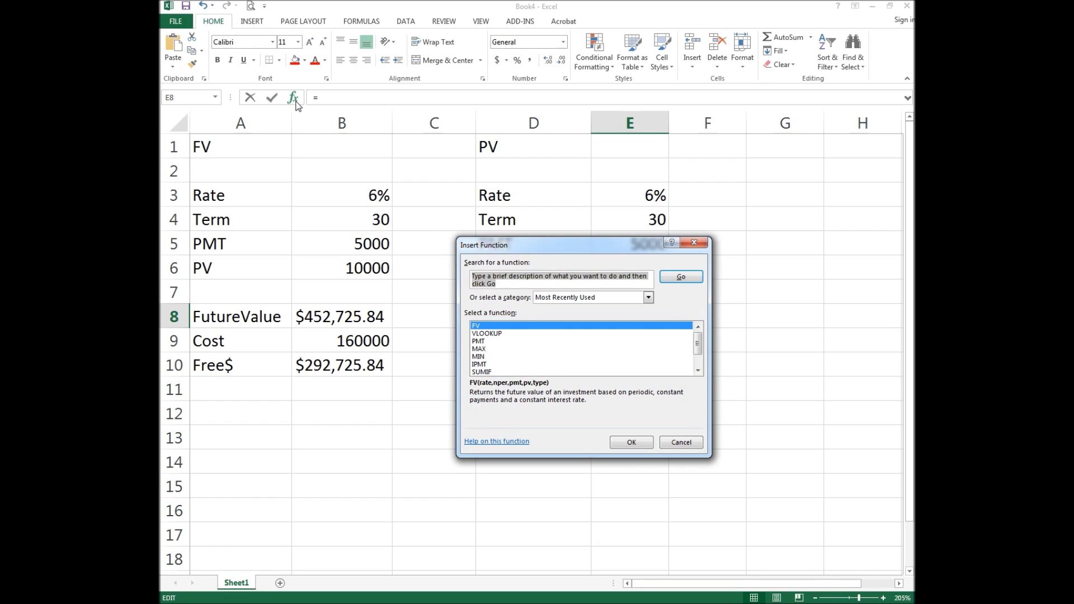
{"action": "type", "text": "pv"}
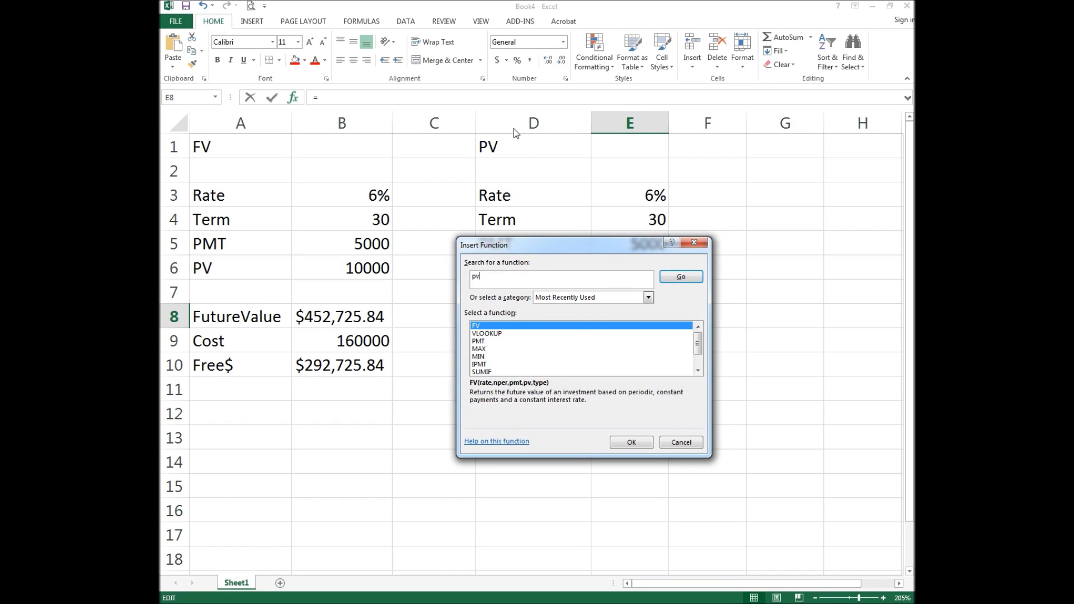
{"action": "left_click", "coordinate": [681, 278]}
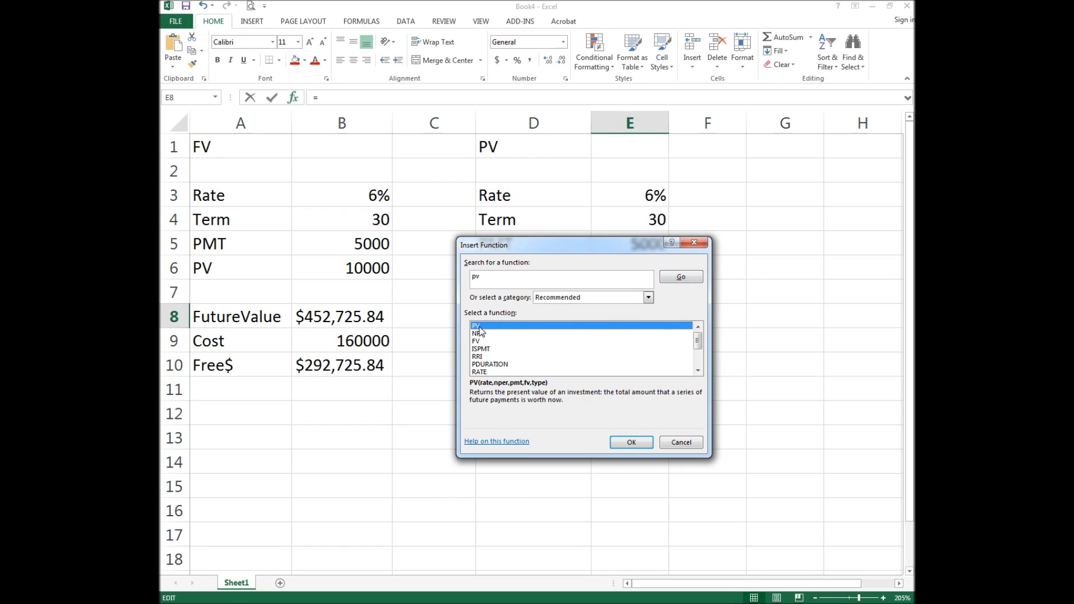
{"action": "left_click", "coordinate": [633, 443]}
{"action": "left_click_drag", "start_coordinate": [573, 255], "coordinate": [643, 348]}
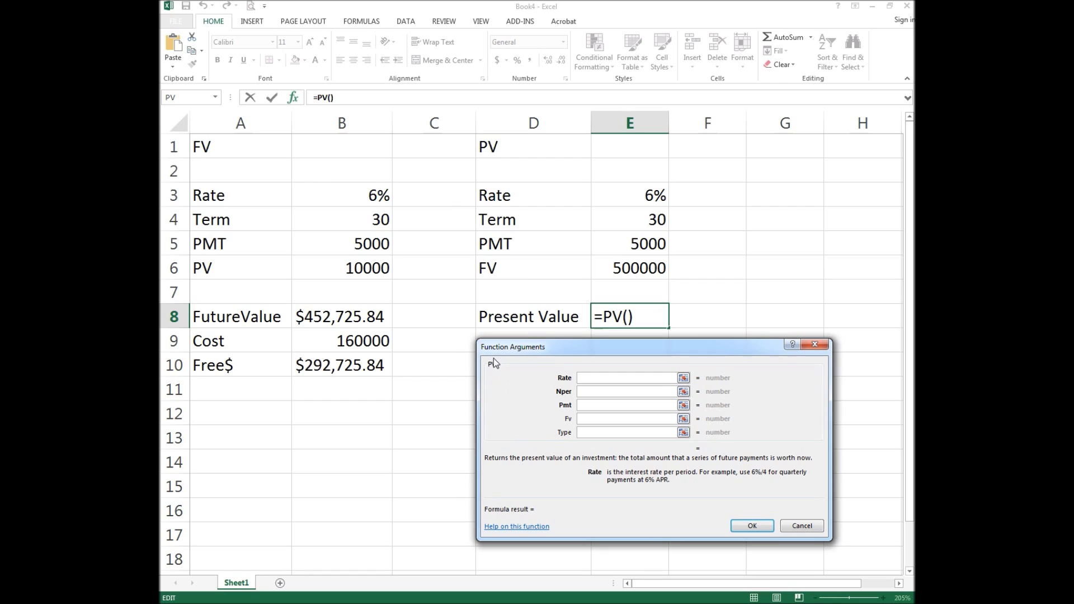
{"action": "left_click_drag", "start_coordinate": [494, 364], "coordinate": [496, 364]}
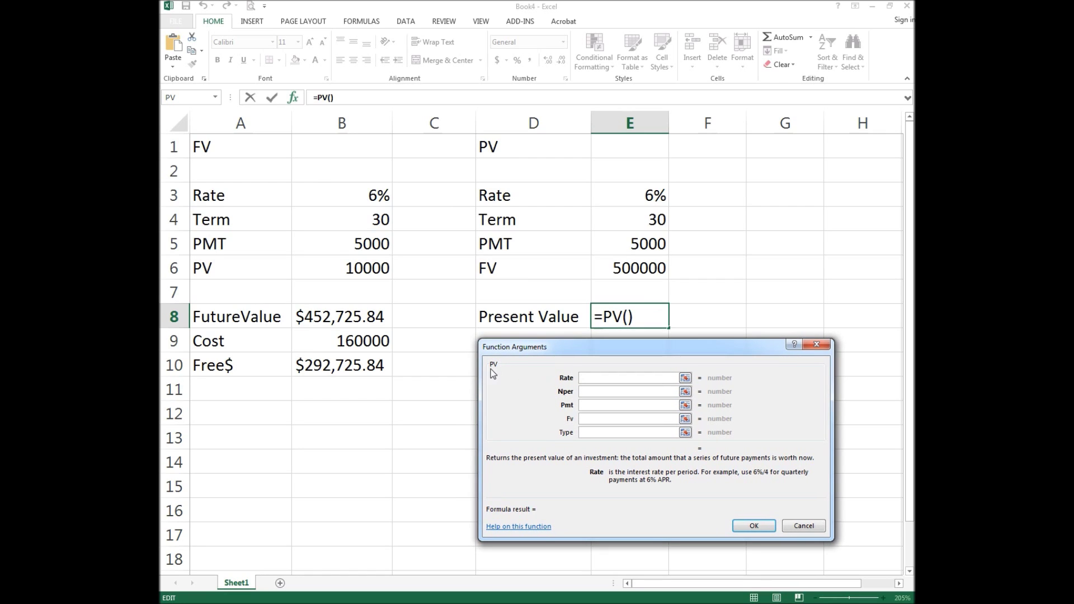
- Set the PV function's Rate argument to E3 and its Nper argument to E4
{"action": "left_click", "coordinate": [621, 379]}
{"action": "left_click", "coordinate": [654, 197]}
{"action": "key", "text": "Tab"}
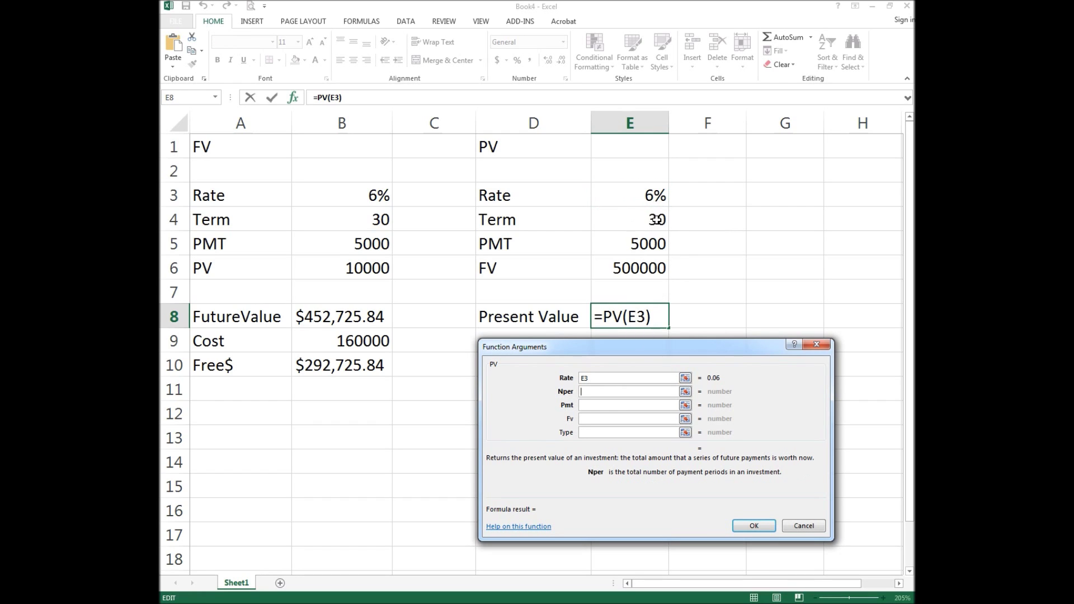
{"action": "left_click", "coordinate": [641, 223]}
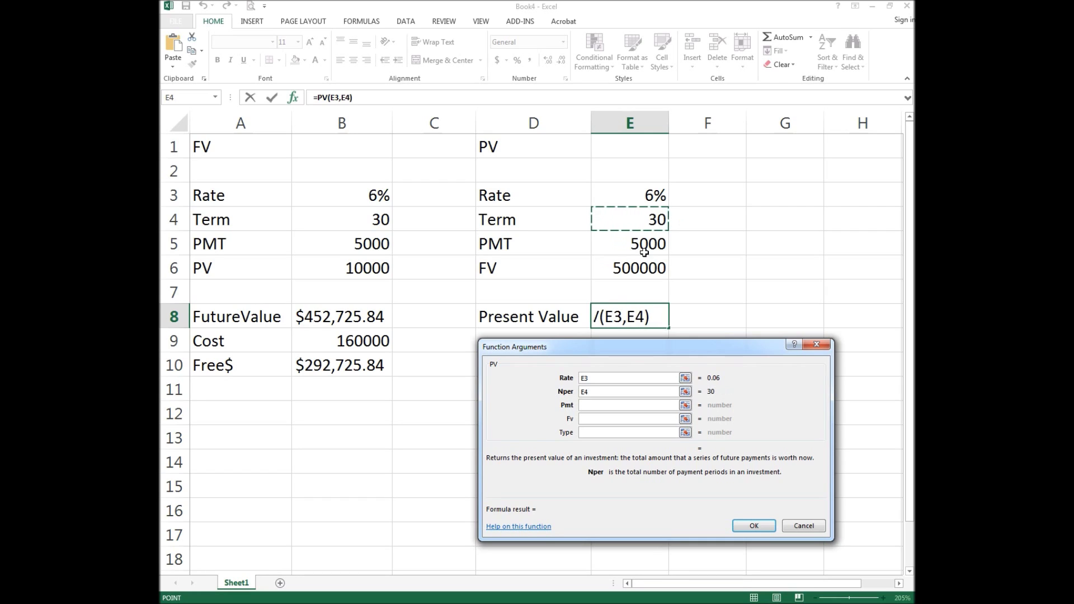
{"action": "key", "text": "Tab"}
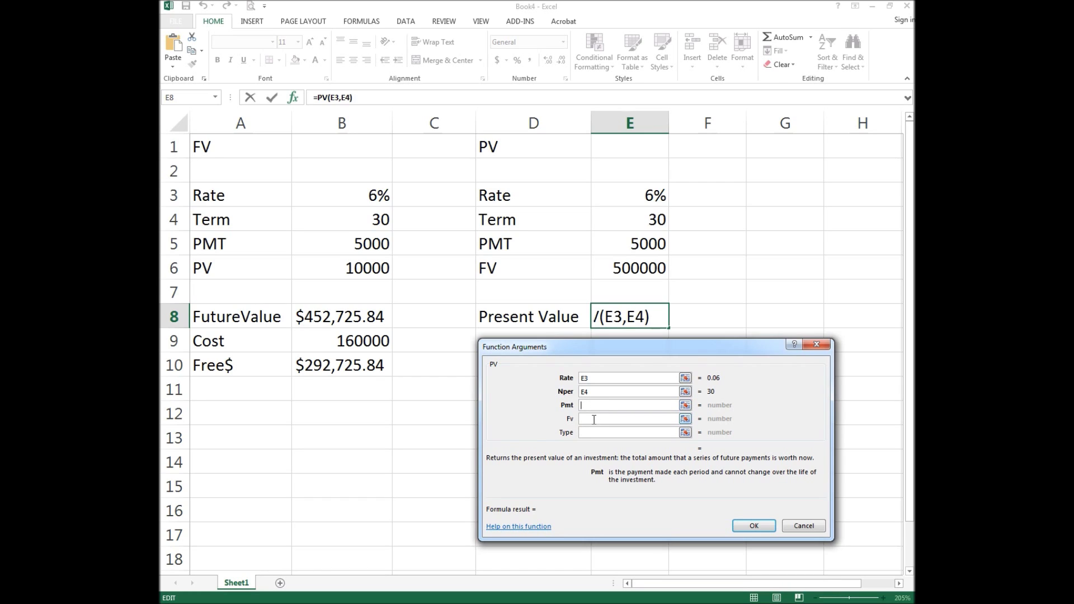
{"action": "key", "text": "Tab"}
{"action": "left_click", "coordinate": [592, 403]}
{"action": "left_click", "coordinate": [592, 421]}
{"action": "left_click", "coordinate": [592, 406]}
{"action": "left_click", "coordinate": [592, 421]}
{"action": "left_click", "coordinate": [588, 407]}
{"action": "left_click", "coordinate": [591, 420]}
{"action": "left_click", "coordinate": [587, 407]}
{"action": "left_click", "coordinate": [593, 419]}
{"action": "left_click", "coordinate": [594, 407]}
{"action": "left_click", "coordinate": [593, 420]}
{"action": "left_click", "coordinate": [594, 406]}
{"action": "left_click", "coordinate": [592, 419]}
- Set the Pmt argument to -E5 and Fv to E6, completing the formula =PV(E3,E4,-E5,E6) in E8
{"action": "left_click", "coordinate": [594, 408]}
{"action": "type", "text": "-"}
{"action": "left_click", "coordinate": [648, 248]}
{"action": "left_click", "coordinate": [611, 418]}
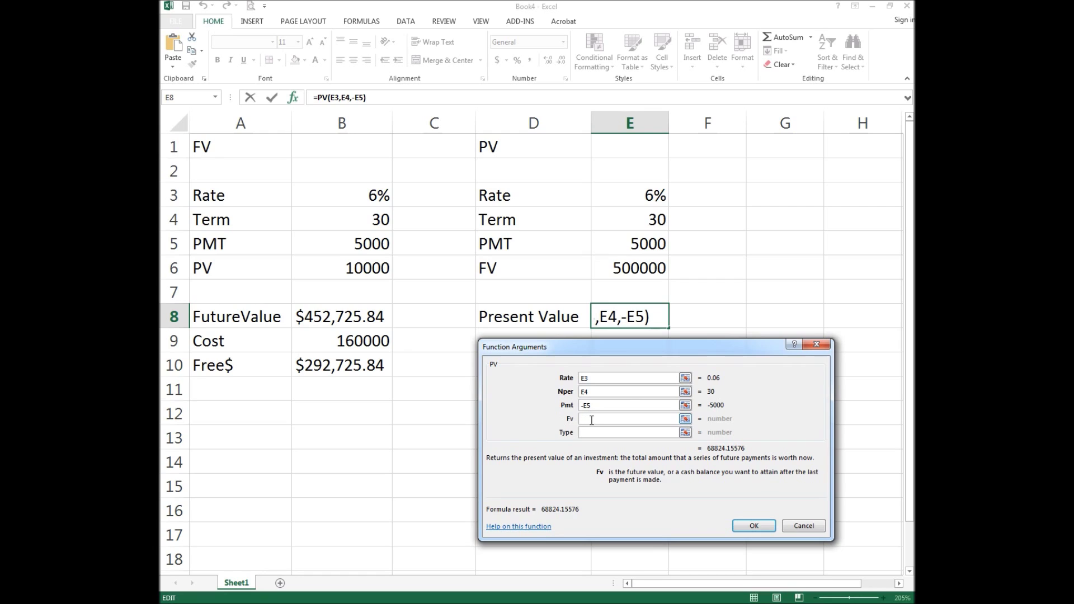
{"action": "left_click", "coordinate": [639, 268]}
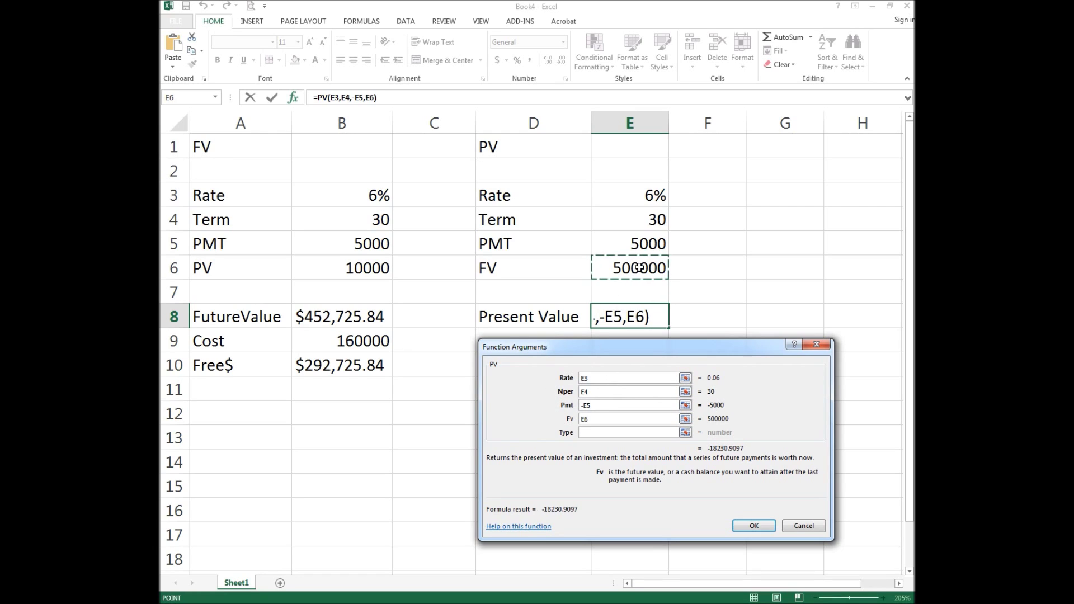
{"action": "left_click", "coordinate": [755, 527]}
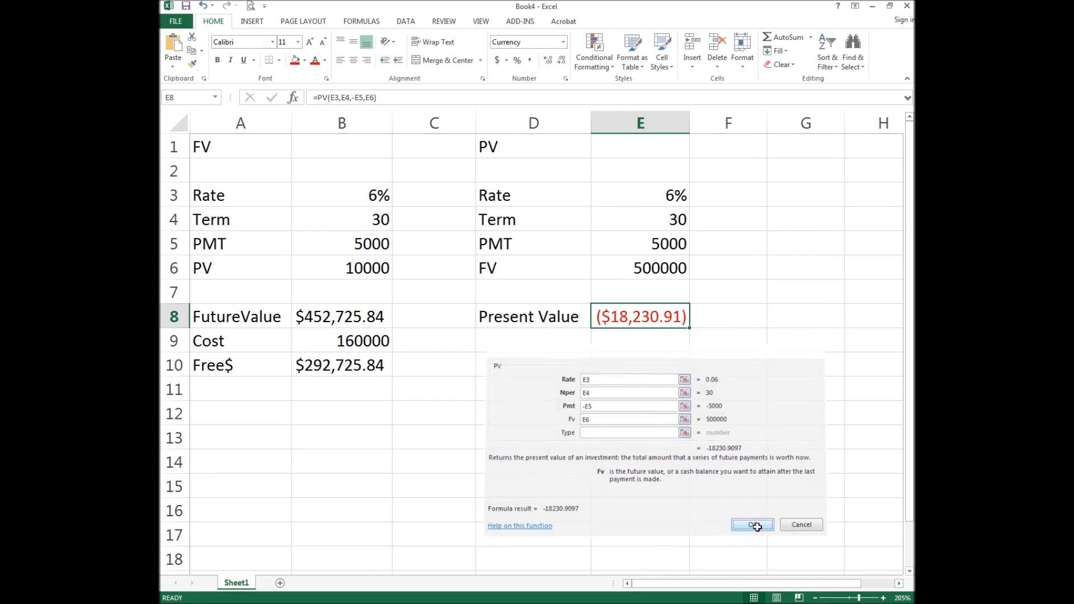
- Set the PV amount in B6 of the future value block to 18230.91 to cross-check the present value calculation
{"action": "left_click", "coordinate": [654, 332]}
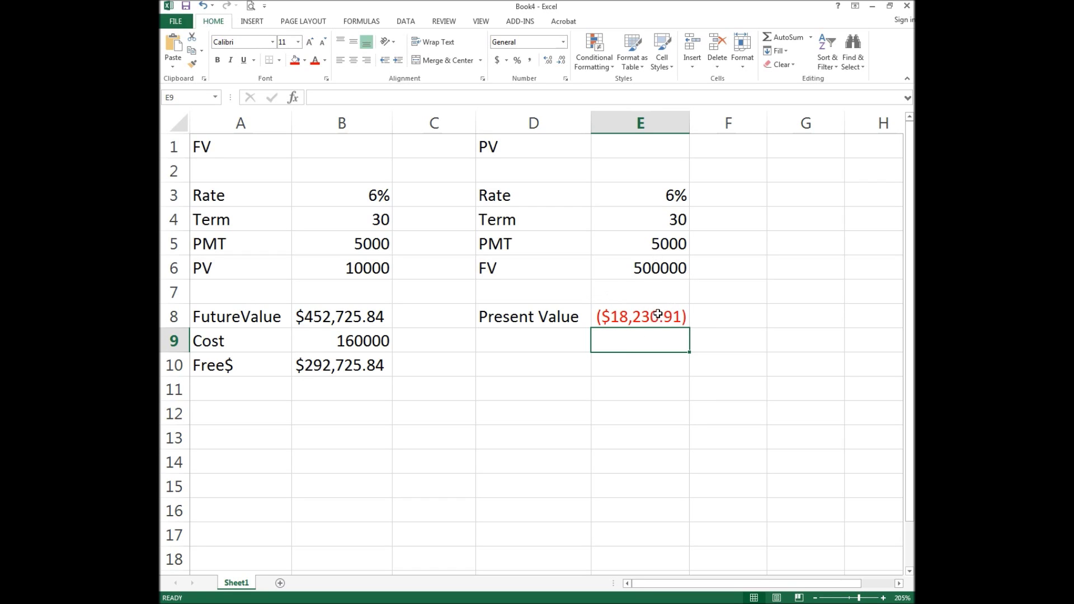
{"action": "left_click", "coordinate": [350, 271]}
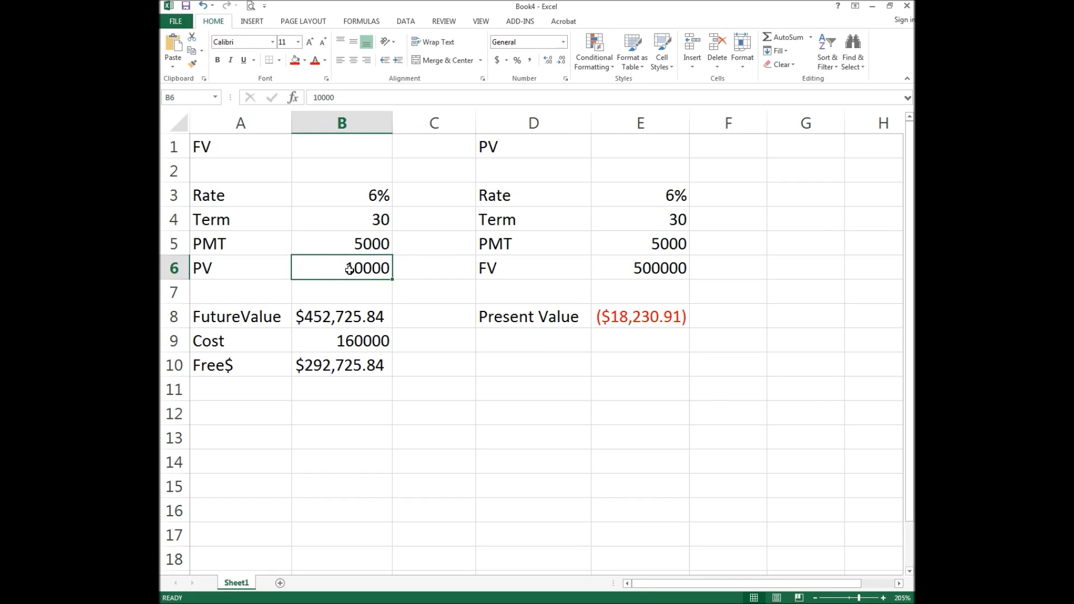
{"action": "type", "text": "18"}
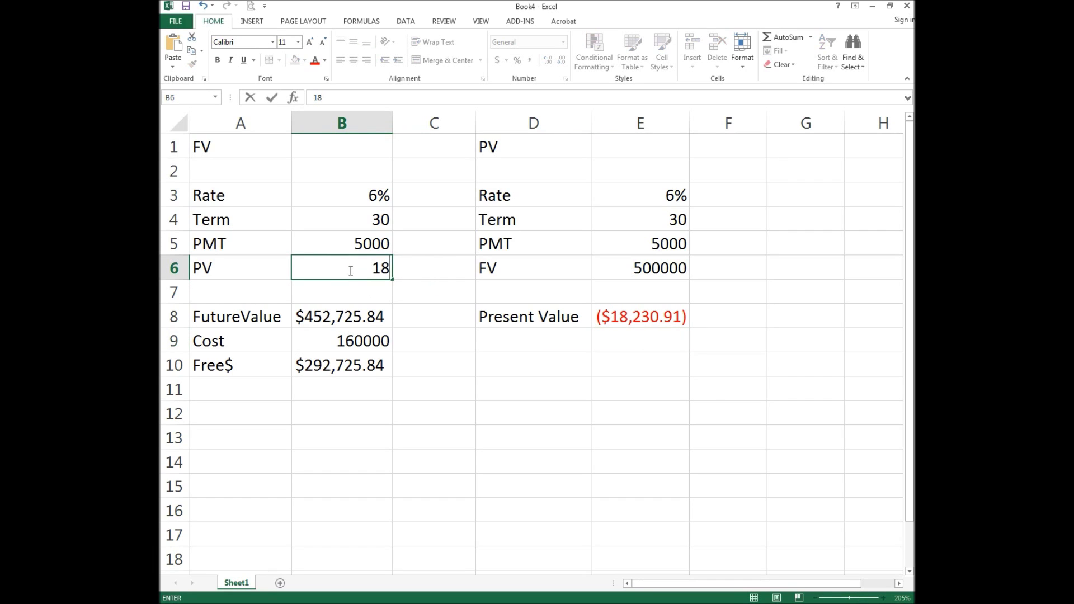
{"action": "type", "text": "230.91"}
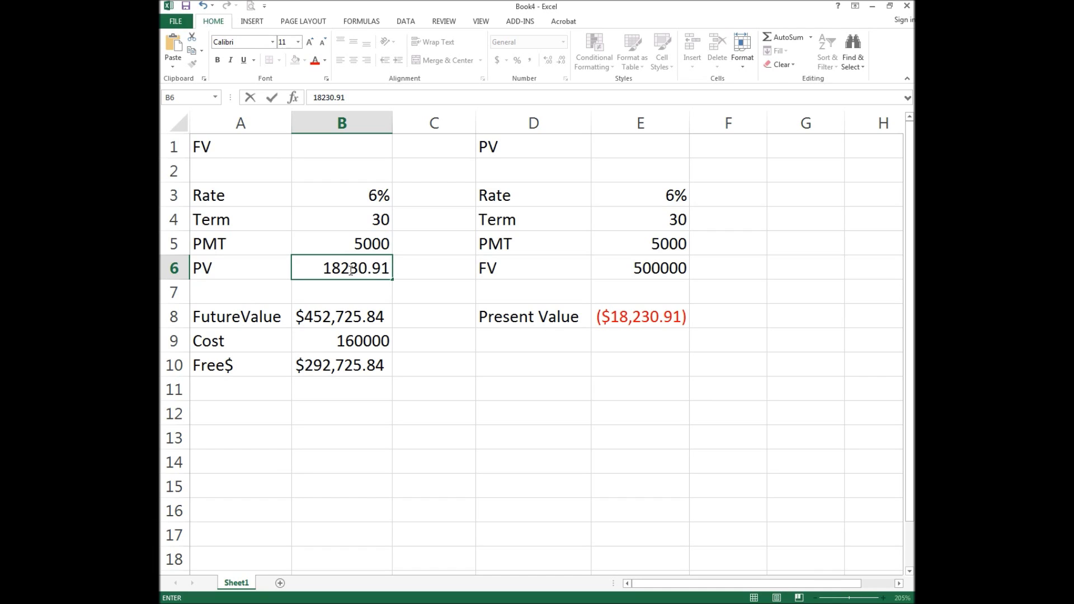
{"action": "key", "text": "ctrl+Return"}
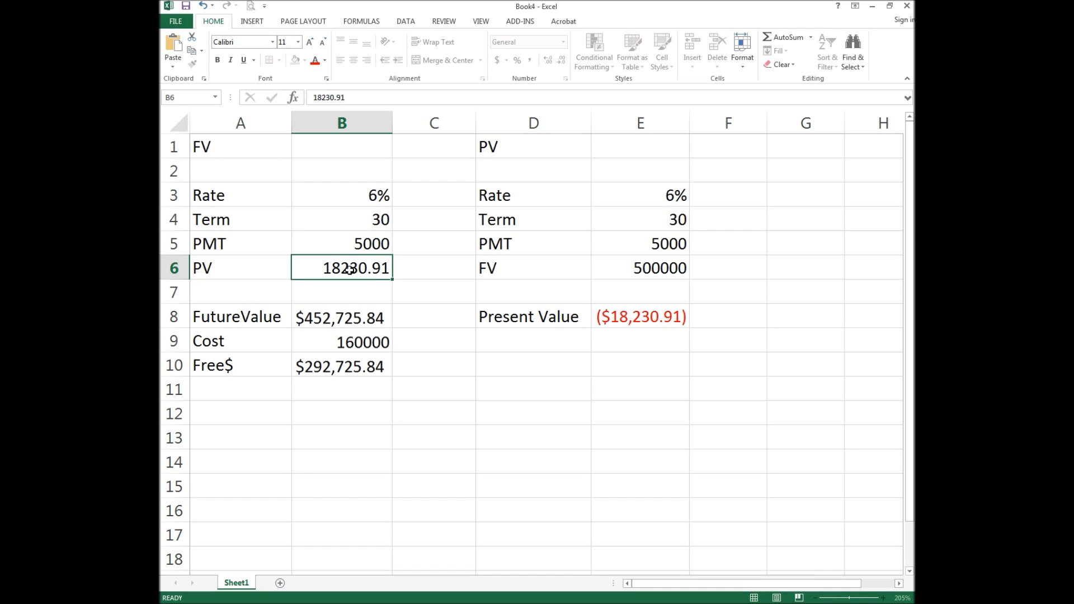
{"action": "key", "text": "Return"}
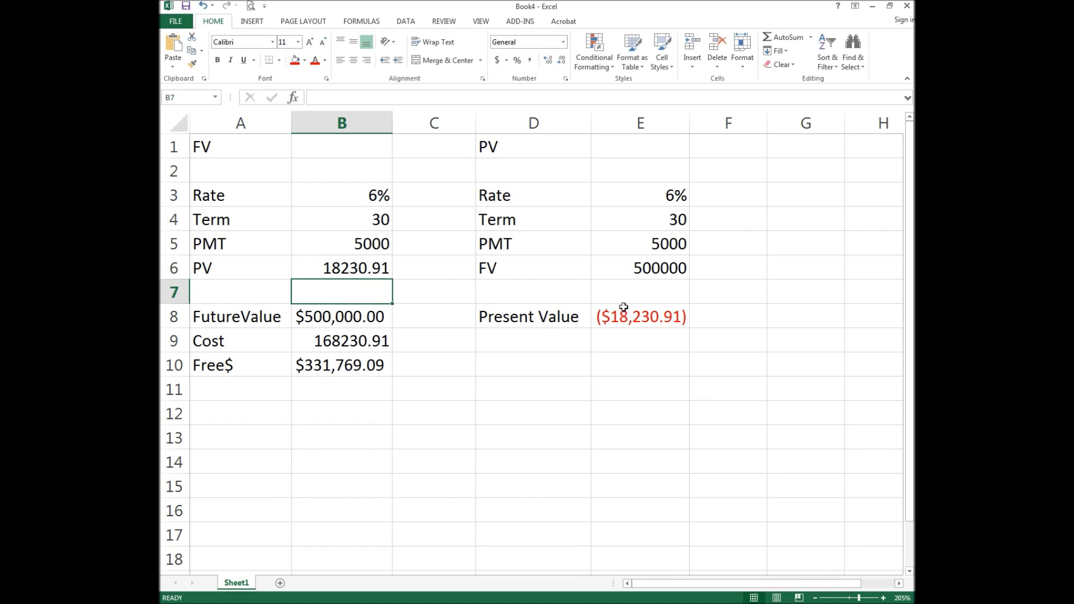